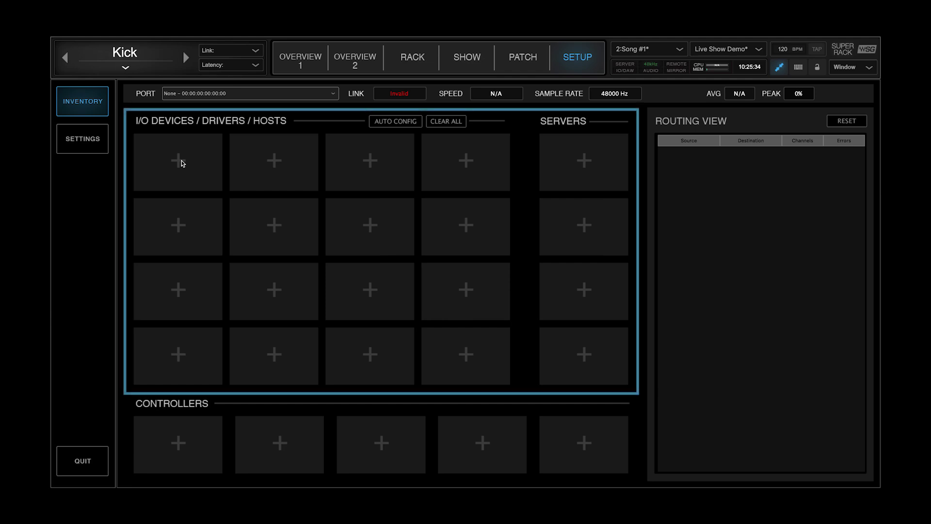
Add an offline SG4000 device to each of the first two I/O device slots in the first column.
{"action": "left_click", "coordinate": [182, 164]}
{"action": "mouse_move", "coordinate": [206, 168]}
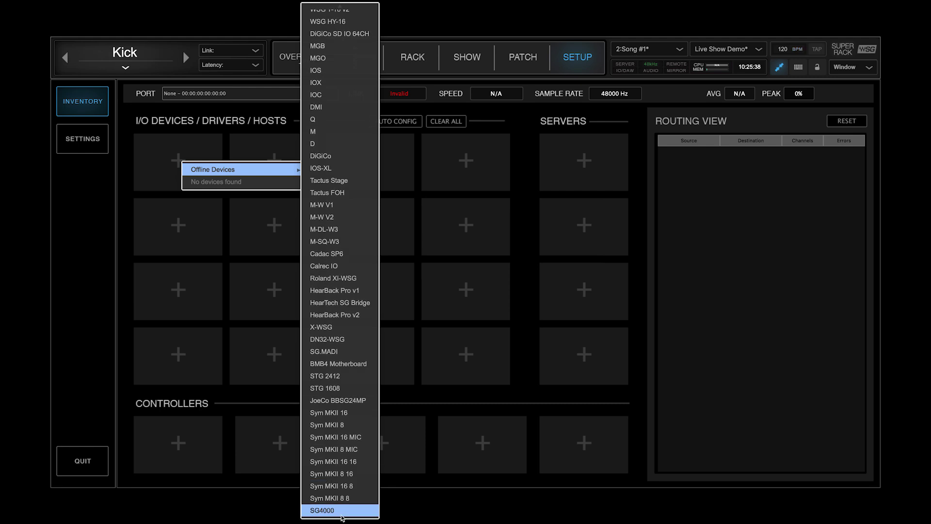
{"action": "left_click", "coordinate": [341, 514]}
{"action": "left_click", "coordinate": [179, 227]}
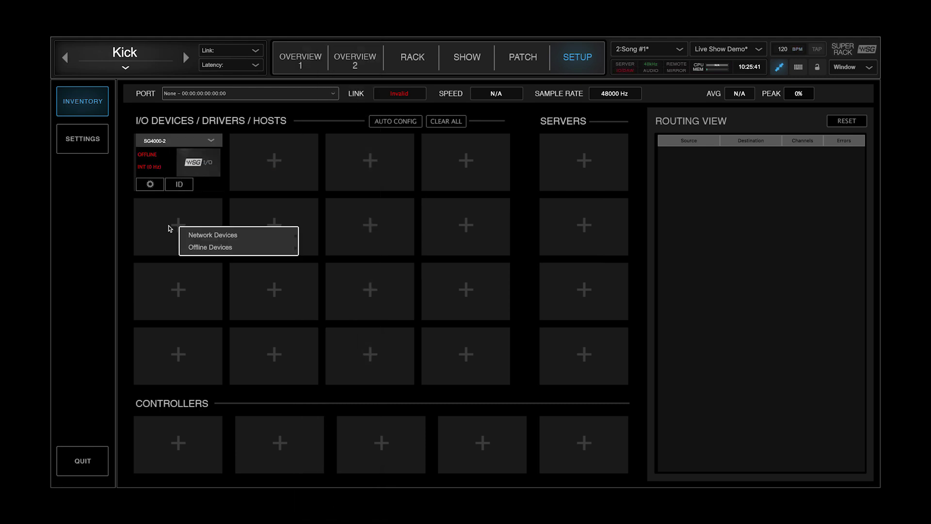
{"action": "mouse_move", "coordinate": [197, 249]}
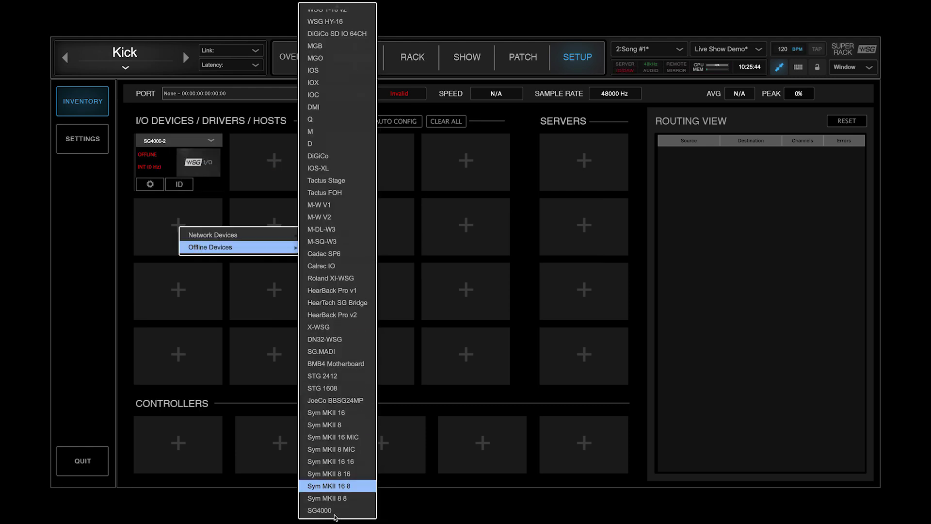
{"action": "left_click", "coordinate": [335, 514]}
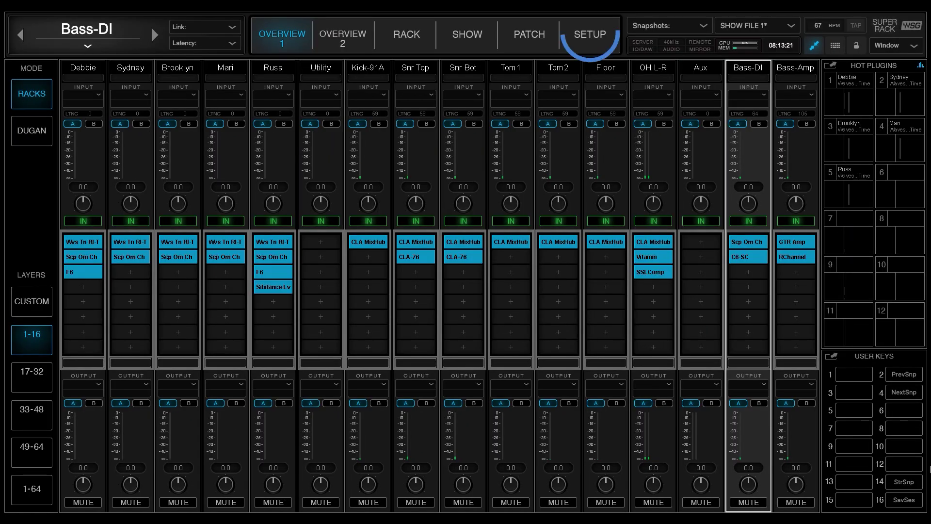
Run the automatic configuration of devices and servers from the Setup inventory.
{"action": "left_click", "coordinate": [592, 35]}
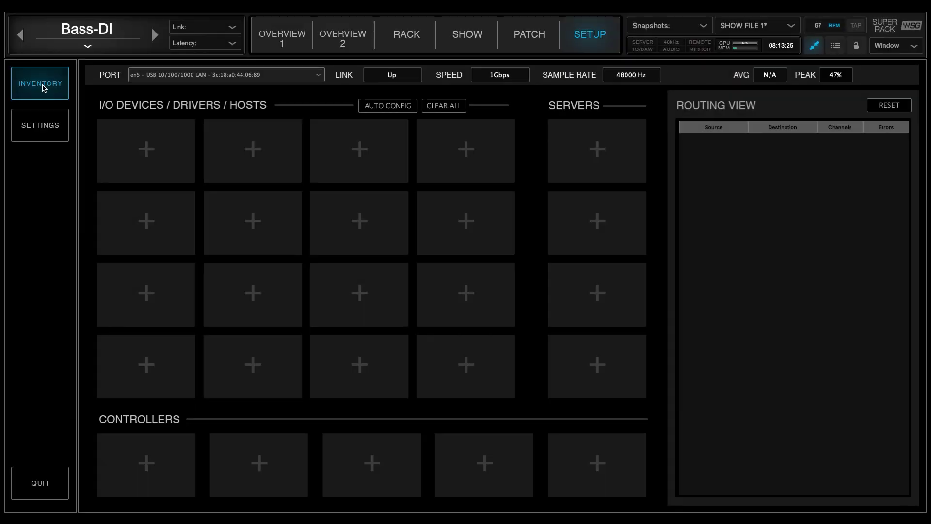
{"action": "left_click", "coordinate": [388, 105]}
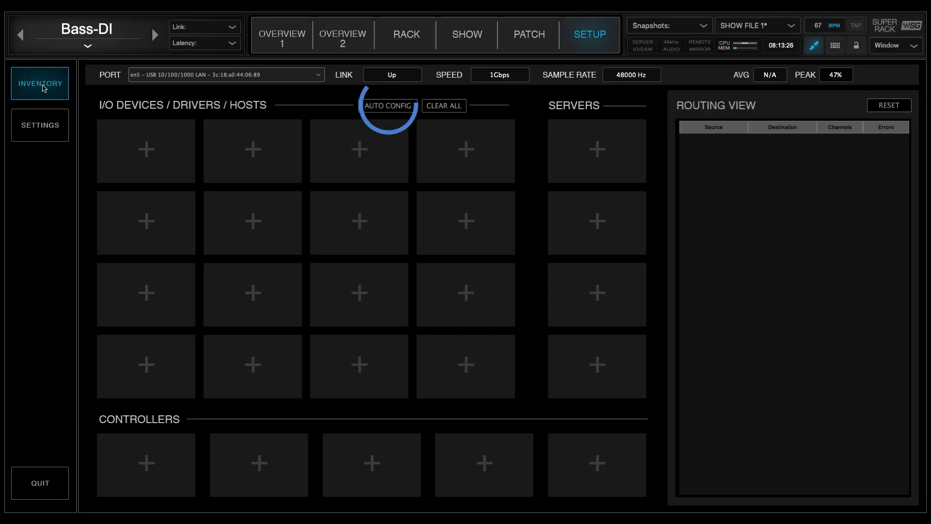
{"action": "left_click", "coordinate": [538, 328]}
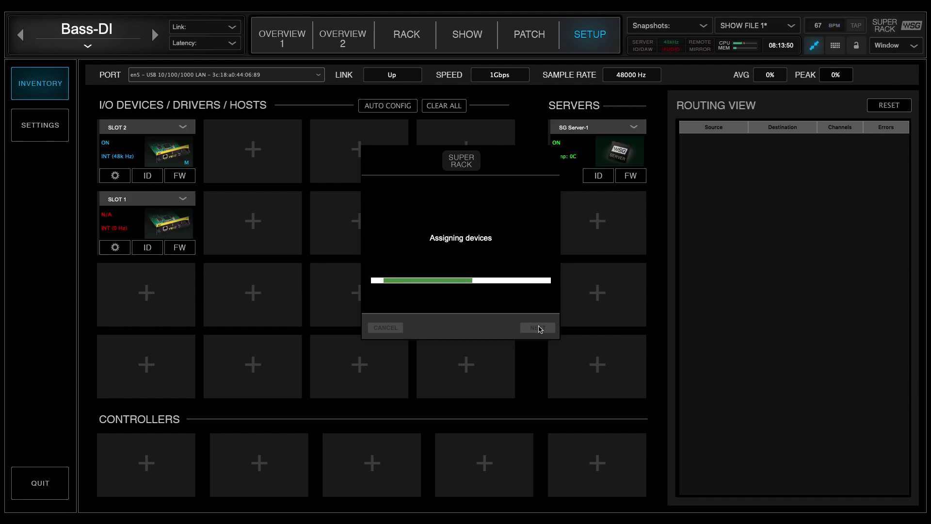
{"action": "left_click", "coordinate": [539, 328]}
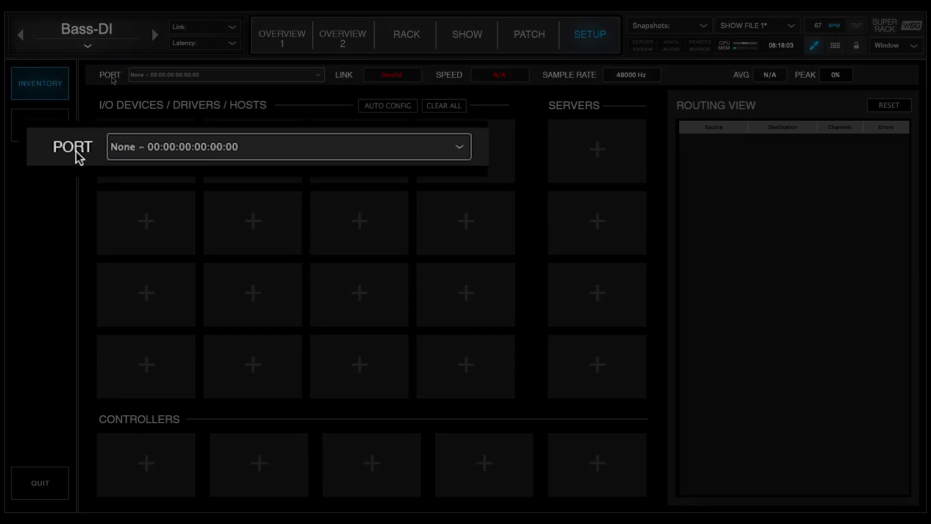
Check the network port choices and assign the SLOT 1 network device to the first I/O device slot.
{"action": "left_click", "coordinate": [148, 74]}
{"action": "key", "text": "Escape"}
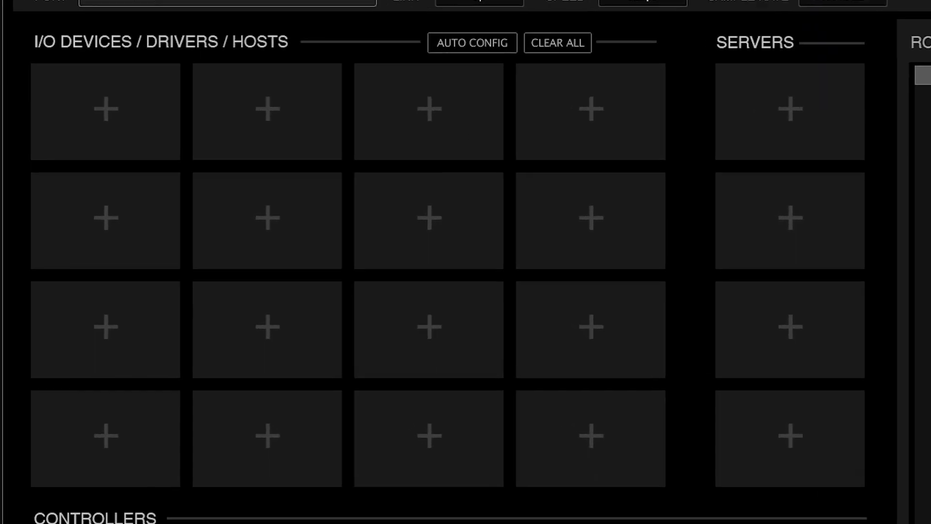
{"action": "left_click", "coordinate": [148, 156]}
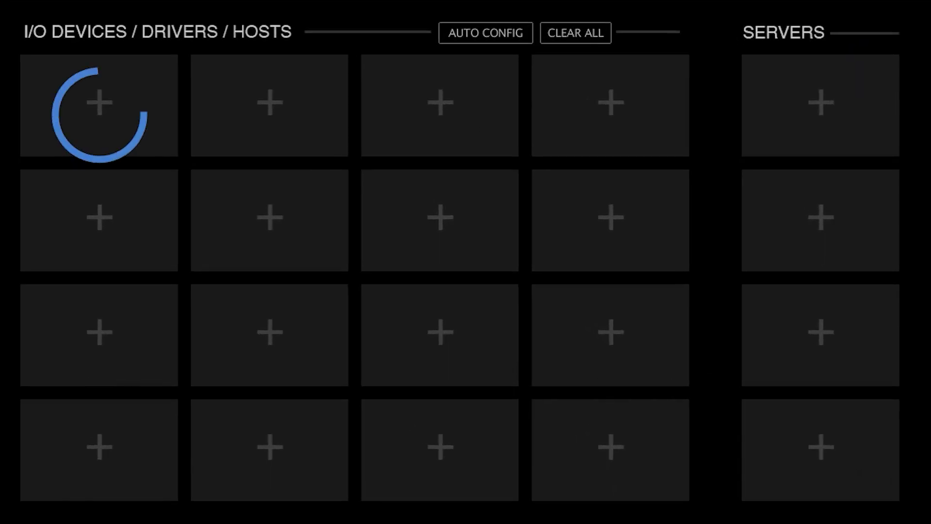
{"action": "left_click", "coordinate": [106, 99]}
{"action": "mouse_move", "coordinate": [139, 118]}
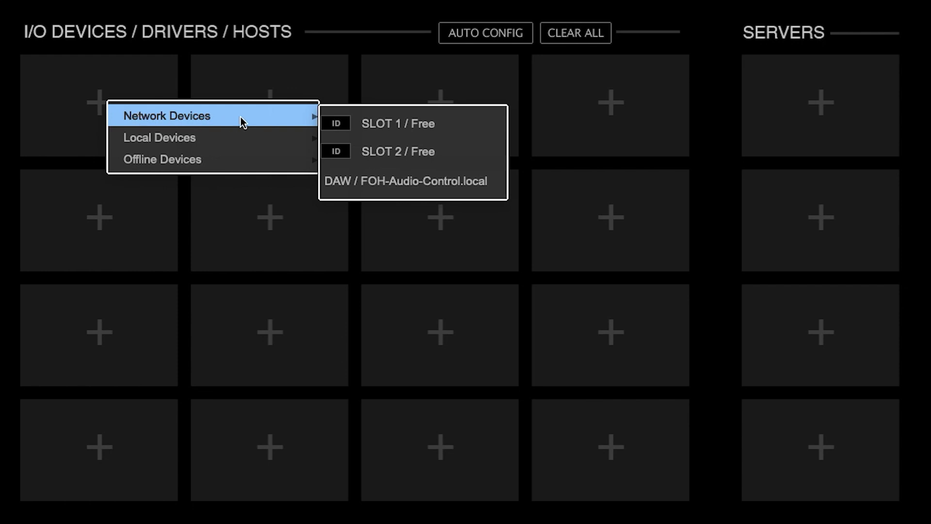
{"action": "left_click", "coordinate": [372, 122]}
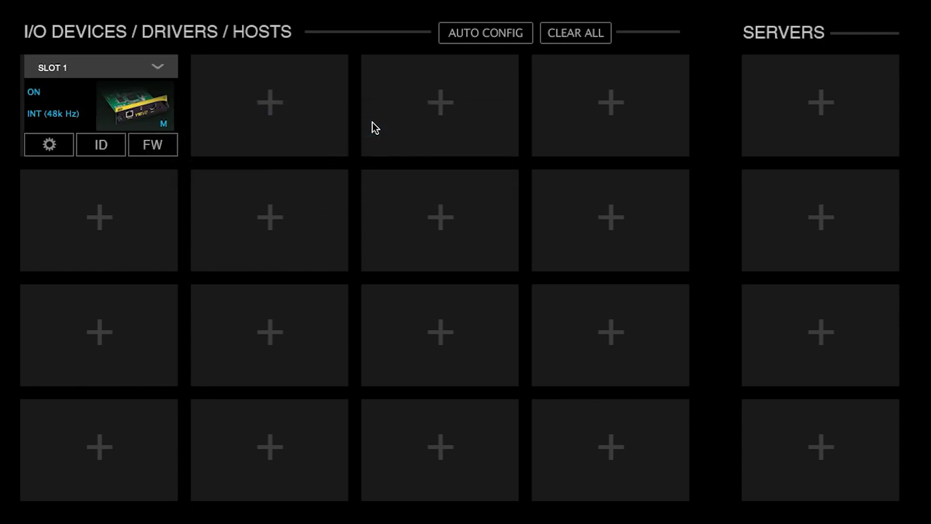
Assign the SLOT 2 network device and the FOH-Audio-Control.local DAW host to the two I/O slots below SLOT 1.
{"action": "left_click", "coordinate": [98, 216]}
{"action": "mouse_move", "coordinate": [242, 233]}
{"action": "left_click", "coordinate": [373, 248]}
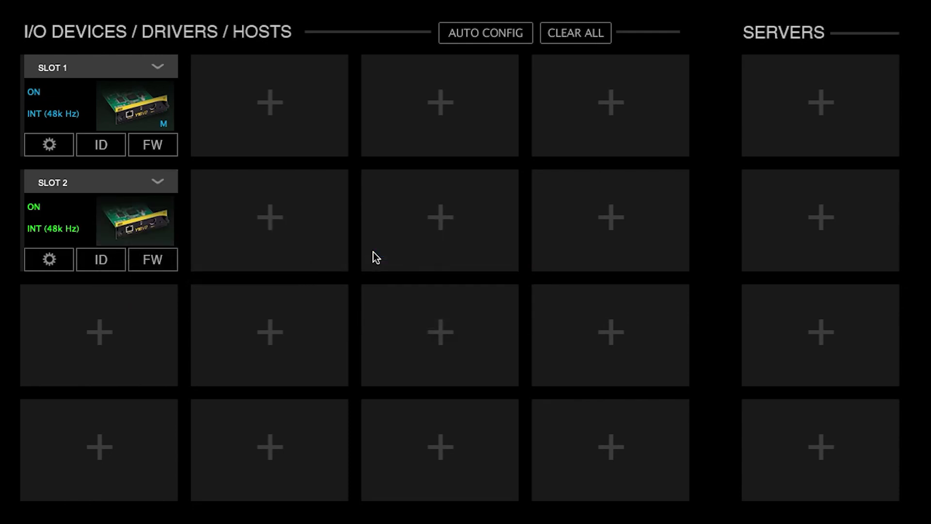
{"action": "left_click", "coordinate": [100, 329]}
{"action": "mouse_move", "coordinate": [181, 346]}
{"action": "left_click", "coordinate": [412, 410]}
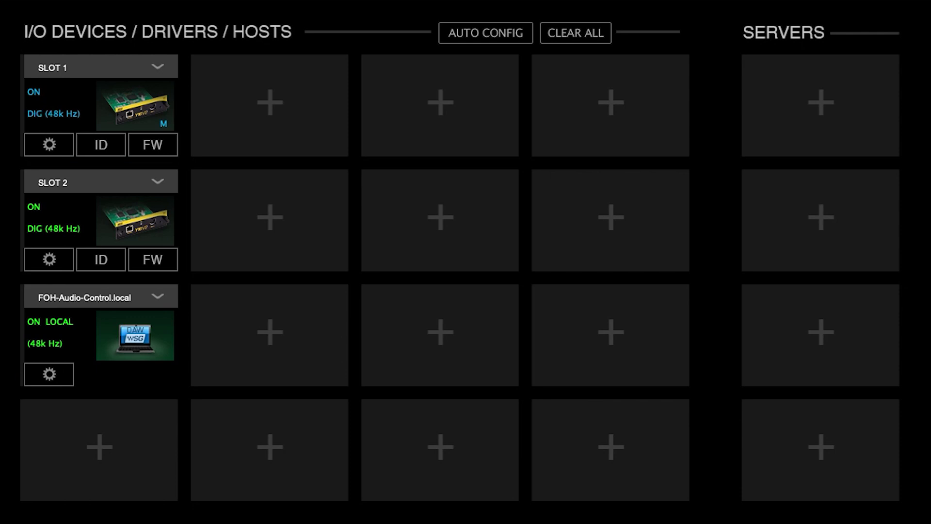
Set the SLOT 2 device as the clock master.
{"action": "left_click", "coordinate": [158, 182]}
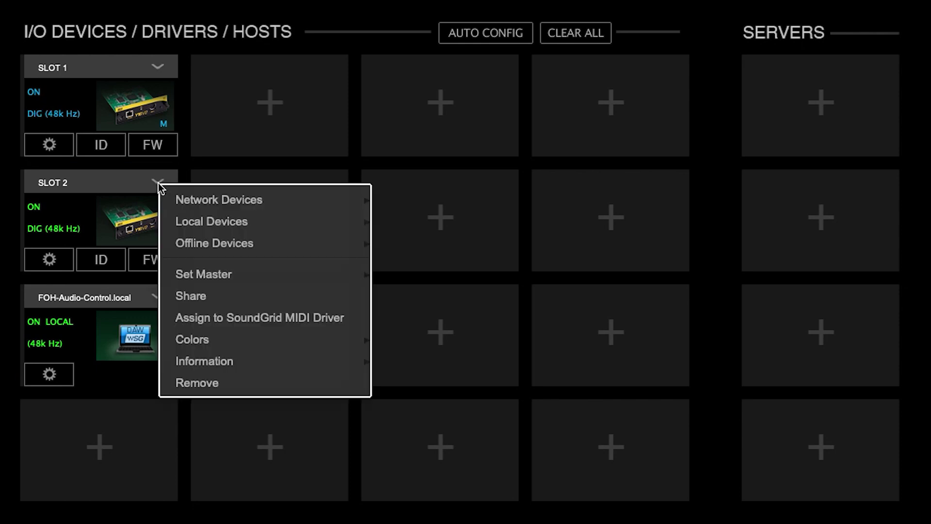
{"action": "mouse_move", "coordinate": [217, 279]}
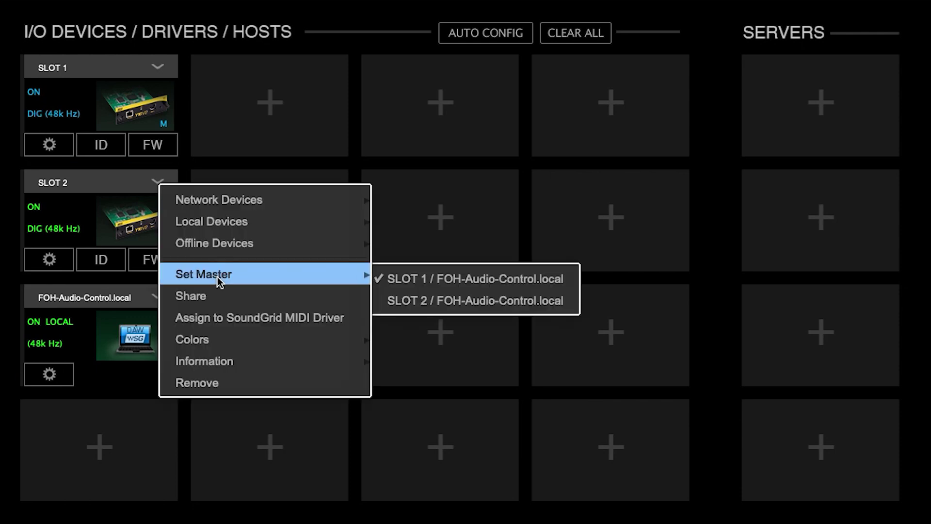
{"action": "left_click", "coordinate": [467, 301]}
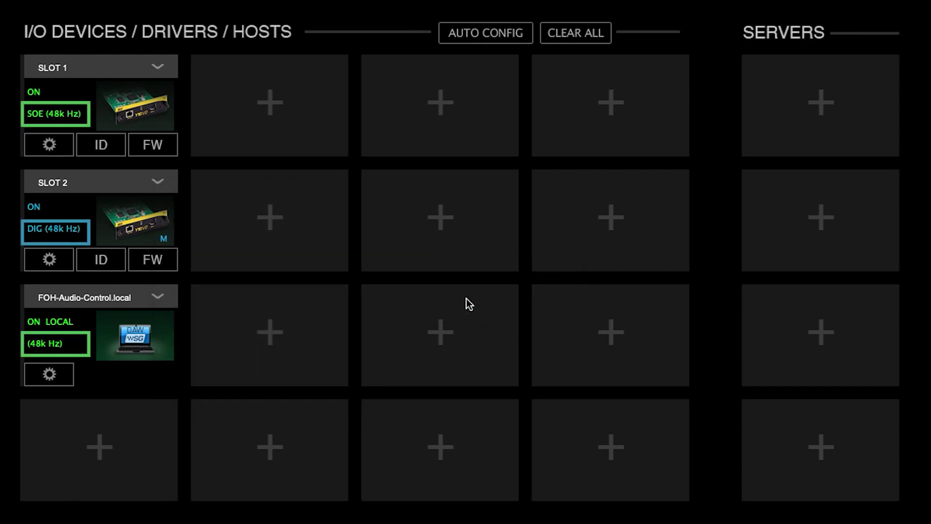
Examine the device options of SLOT 1 and SLOT 2, and open the second server slot's choices.
{"action": "left_click", "coordinate": [158, 69]}
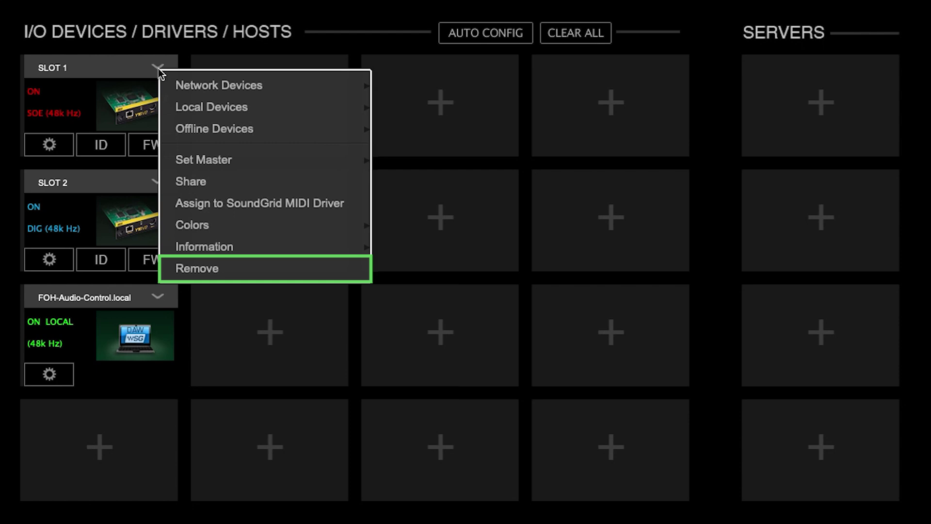
{"action": "left_click", "coordinate": [158, 69]}
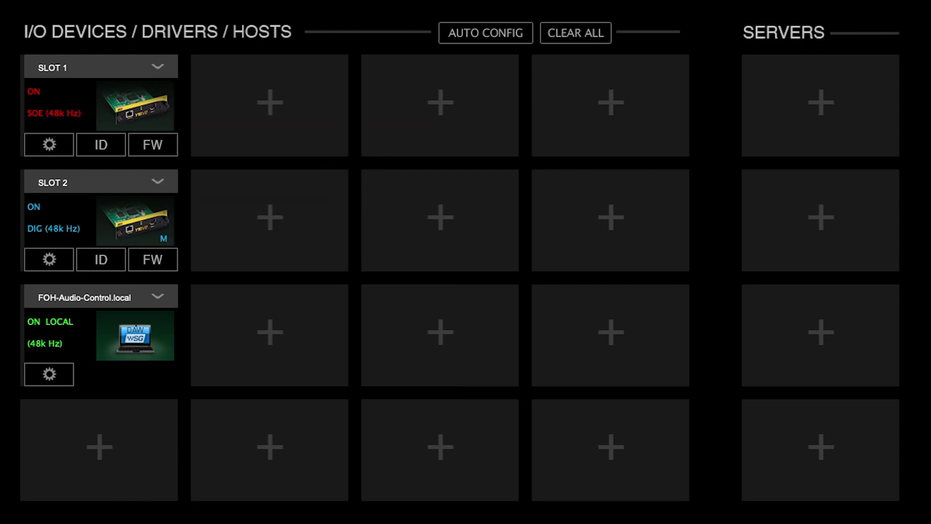
{"action": "left_click", "coordinate": [158, 183]}
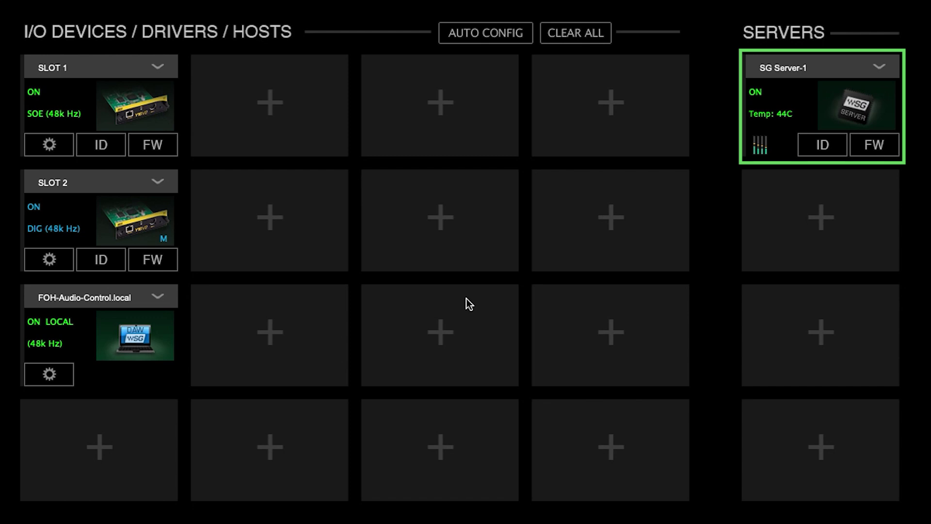
{"action": "left_click", "coordinate": [817, 220]}
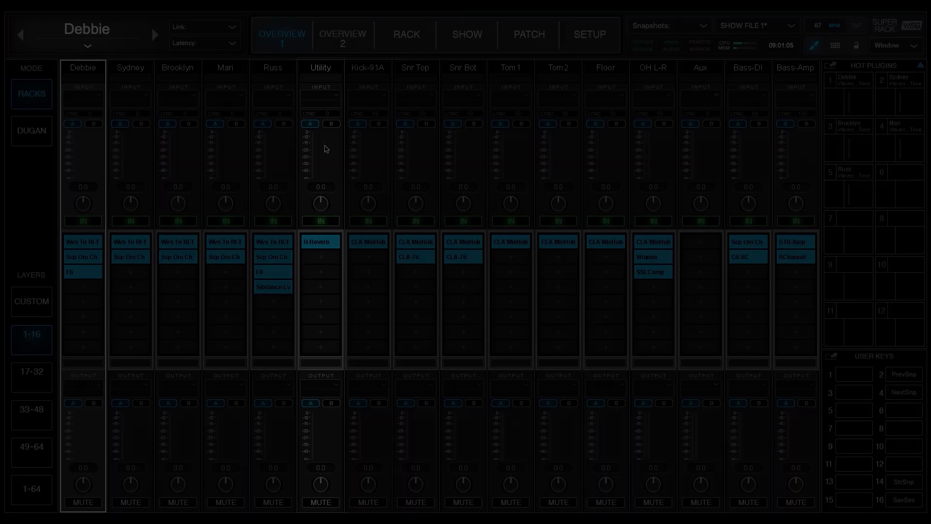
Route the Utility rack's input as 5.1 from SLOT 1, Digital EXP 1 - 6, in L-C-R-Ls-Rs-LFE (Film) order.
{"action": "left_click", "coordinate": [322, 145]}
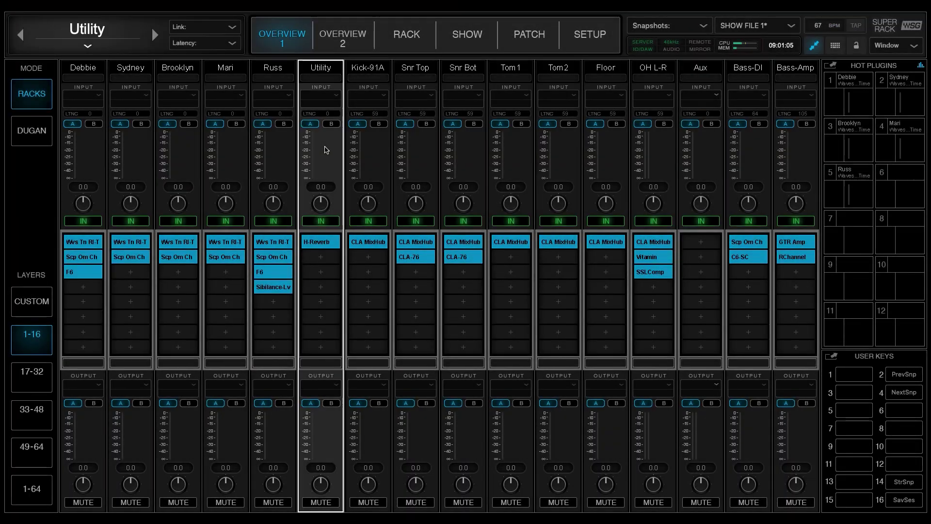
{"action": "left_click", "coordinate": [338, 98]}
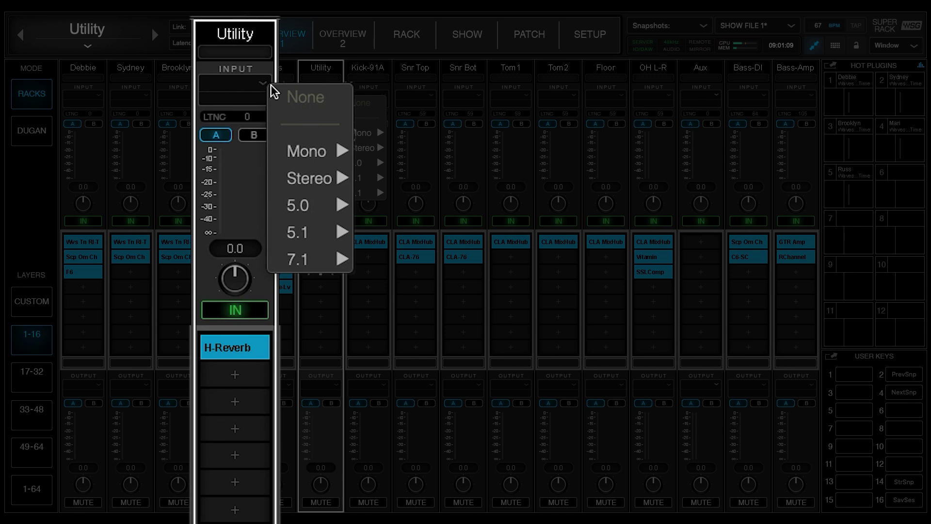
{"action": "mouse_move", "coordinate": [277, 229]}
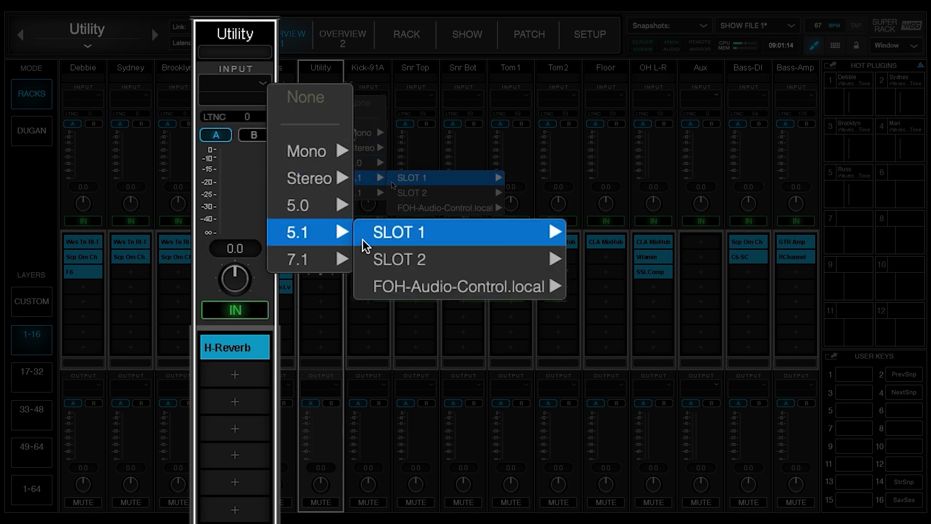
{"action": "mouse_move", "coordinate": [396, 185]}
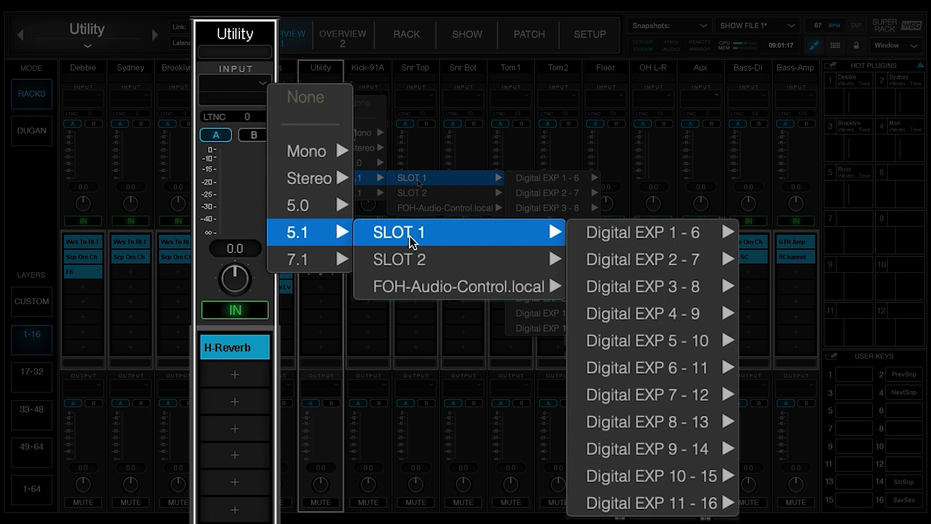
{"action": "mouse_move", "coordinate": [514, 181]}
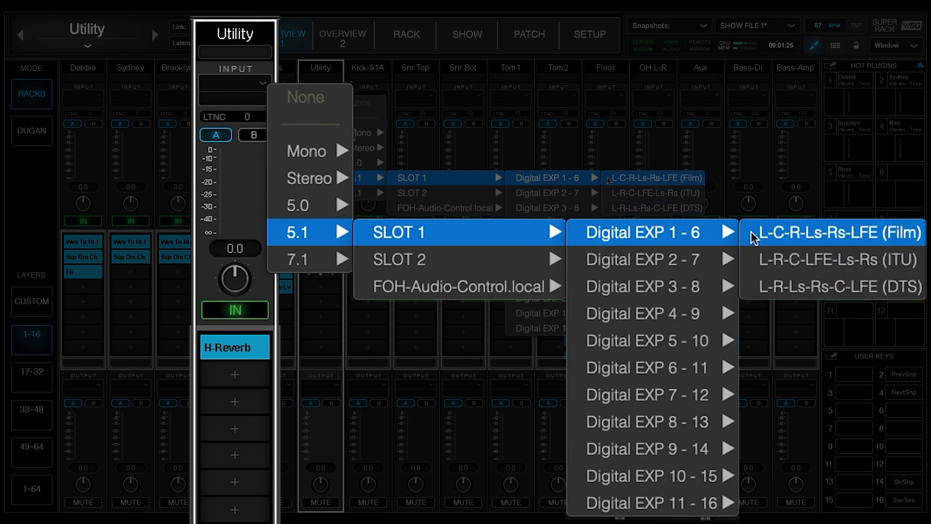
{"action": "left_click", "coordinate": [609, 179]}
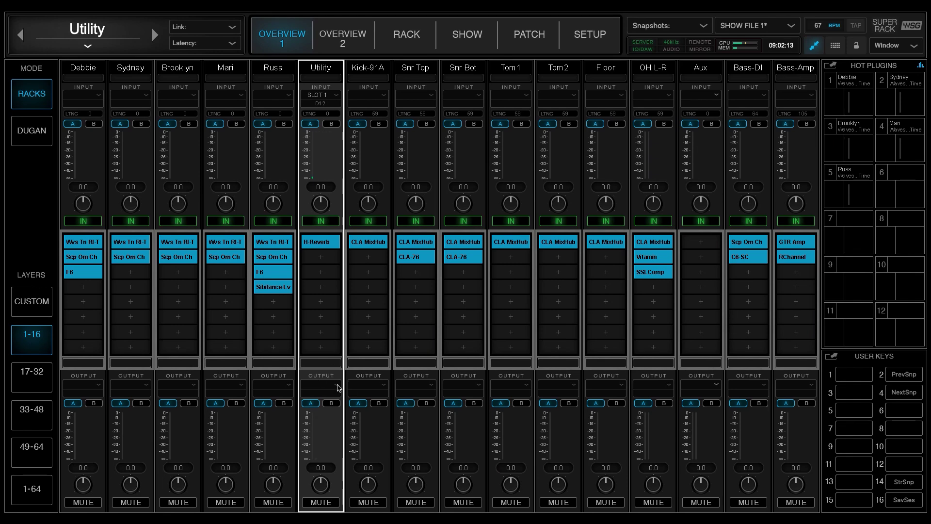
Route the Utility rack's output as 5.1 to SLOT 1, Digital EXP 1 - 6, in L-C-R-Ls-Rs-LFE (Film) order.
{"action": "left_click", "coordinate": [338, 384]}
{"action": "mouse_move", "coordinate": [373, 483]}
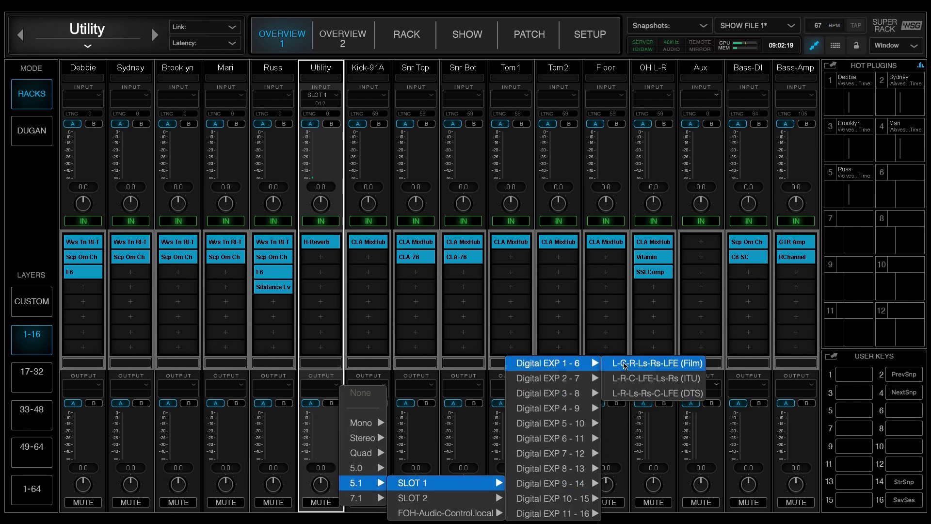
{"action": "left_click", "coordinate": [626, 364]}
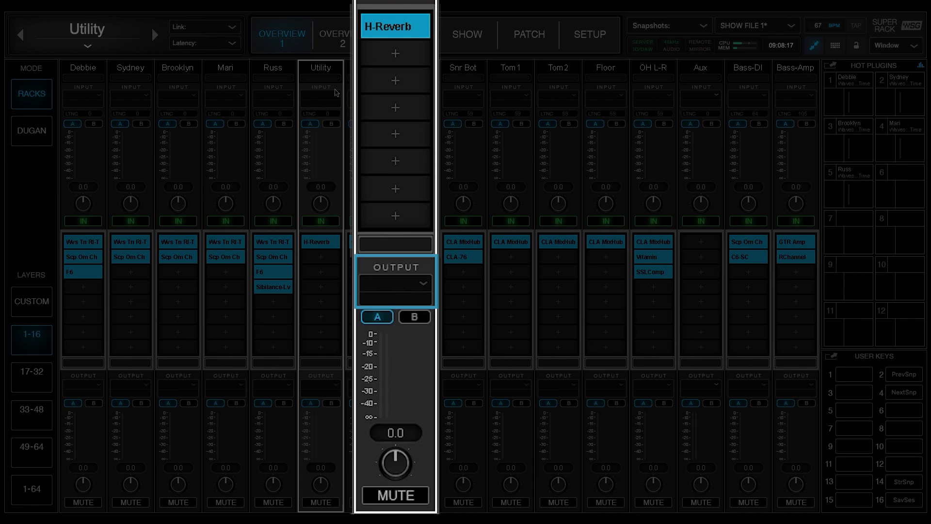
Assign the Utility rack's input as Stereo from SLOT 1, Digital EXP 1 - 2.
{"action": "left_click", "coordinate": [338, 98]}
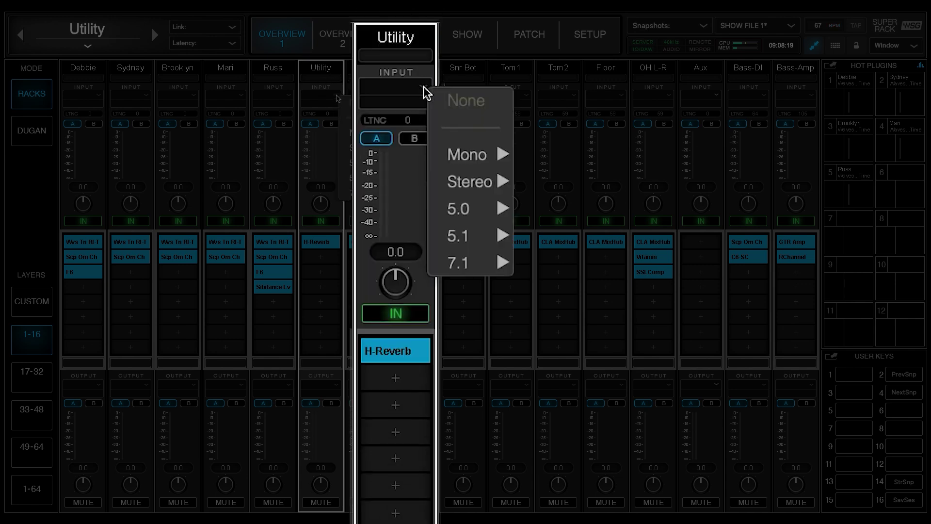
{"action": "mouse_move", "coordinate": [456, 187]}
{"action": "mouse_move", "coordinate": [593, 185]}
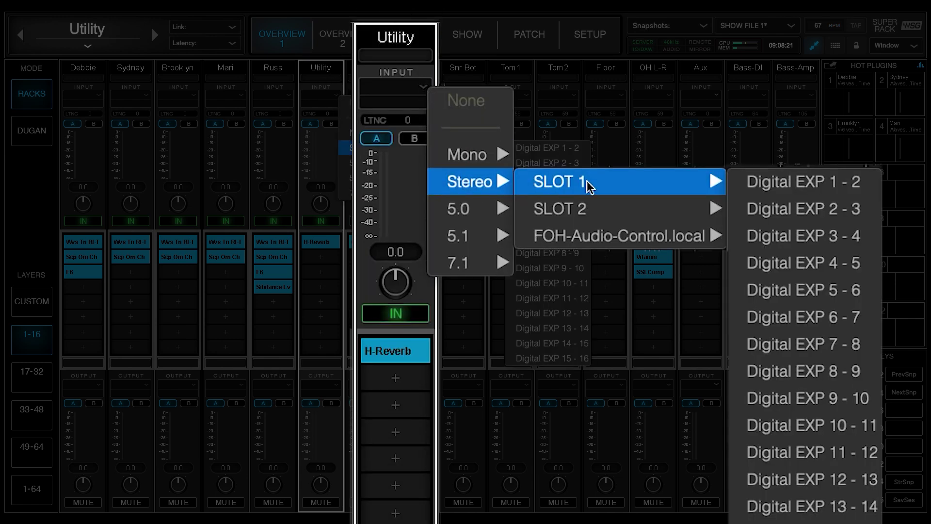
{"action": "left_click", "coordinate": [766, 185]}
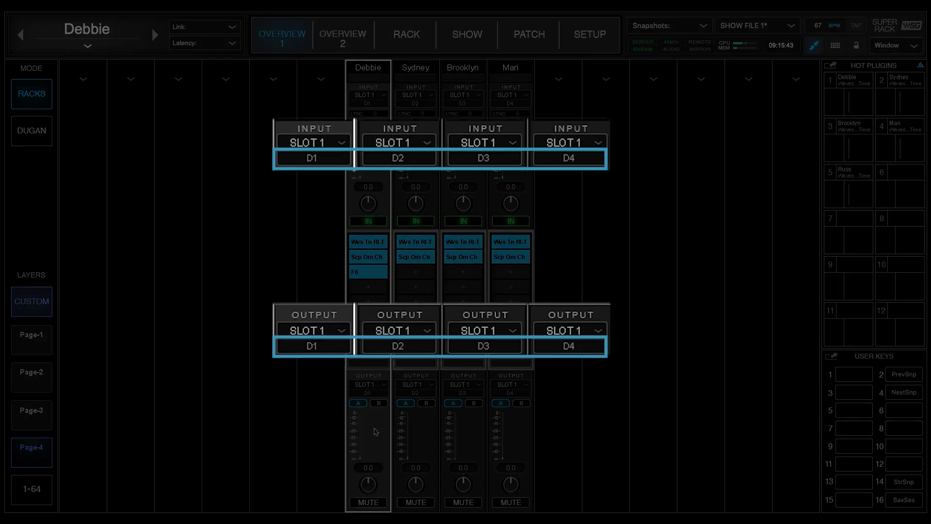
Show the custom layer Page-3 and select the Drum Verb rack.
{"action": "left_click", "coordinate": [32, 414]}
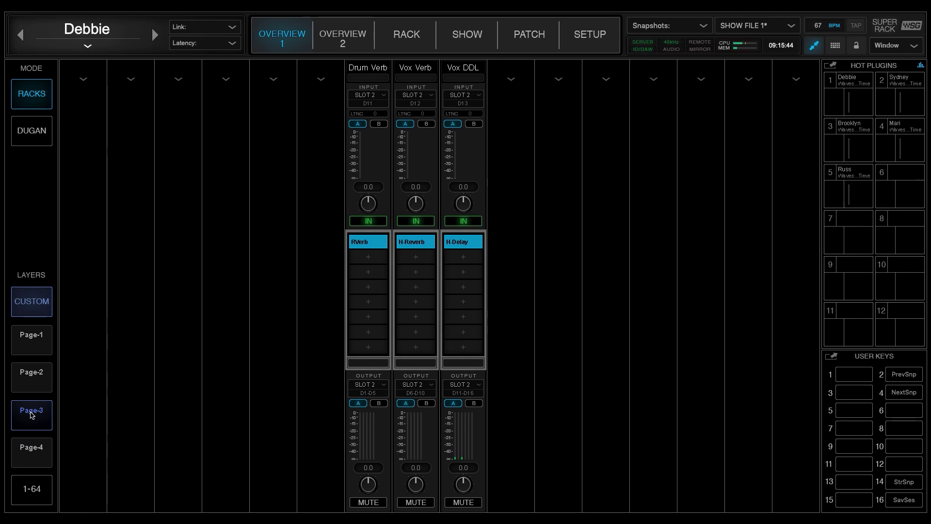
{"action": "left_click", "coordinate": [371, 141]}
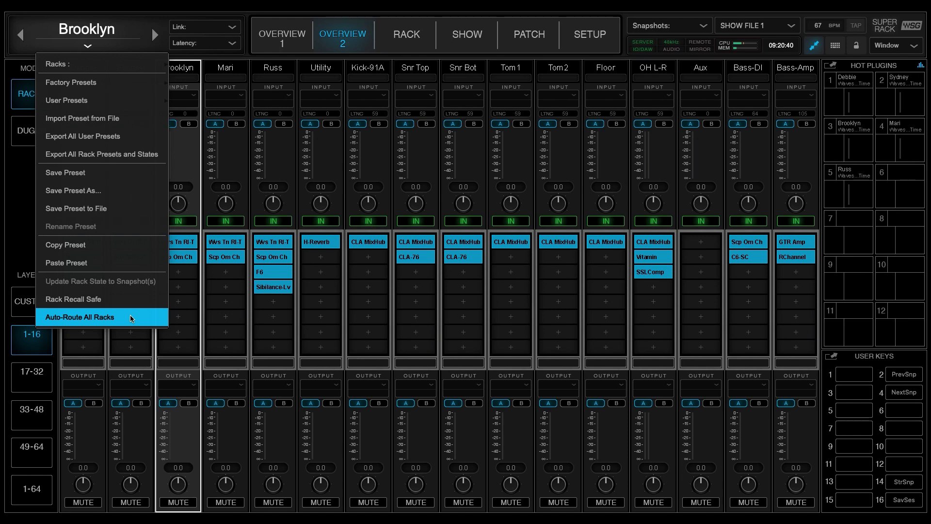
Auto-route all racks to Bank A and confirm the re-routing.
{"action": "left_click", "coordinate": [131, 318]}
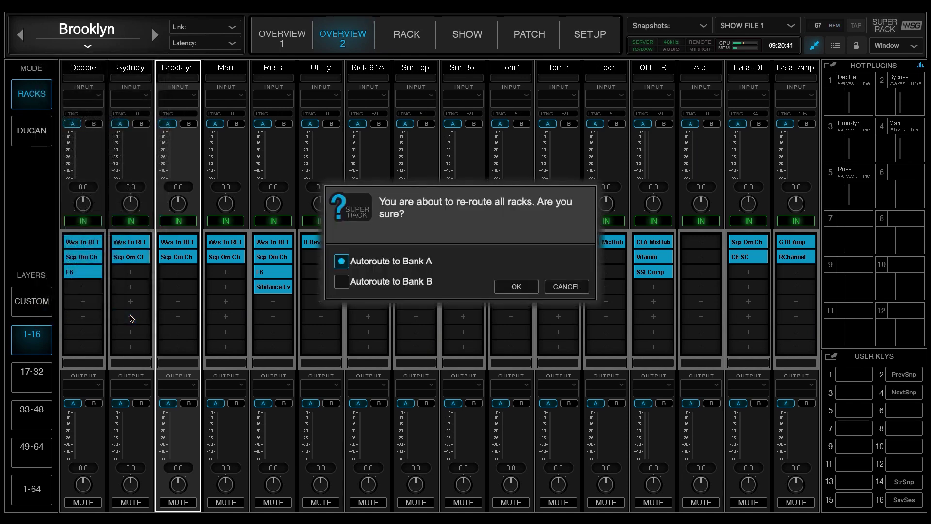
{"action": "left_click", "coordinate": [517, 287]}
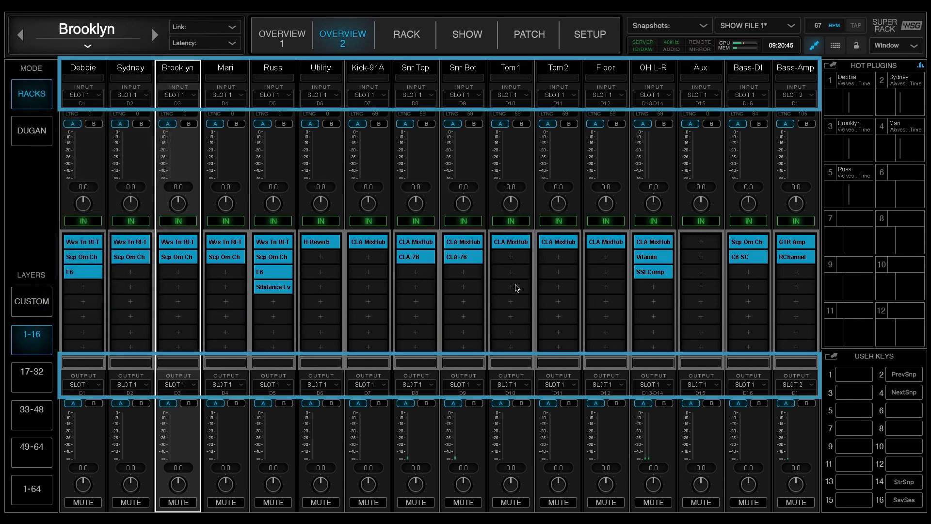
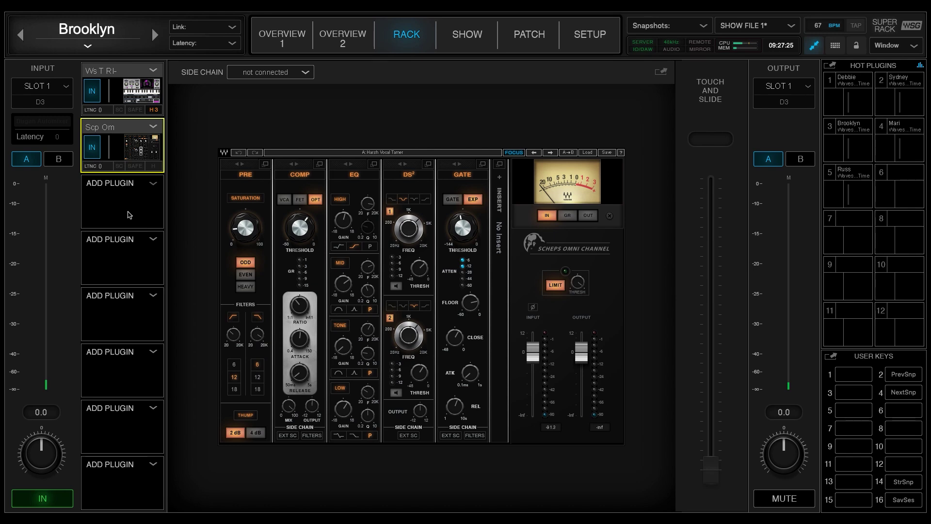
Insert the C6 dynamics plugin in the third slot of the rack routed from SLOT 1, D3.
{"action": "left_click", "coordinate": [153, 184]}
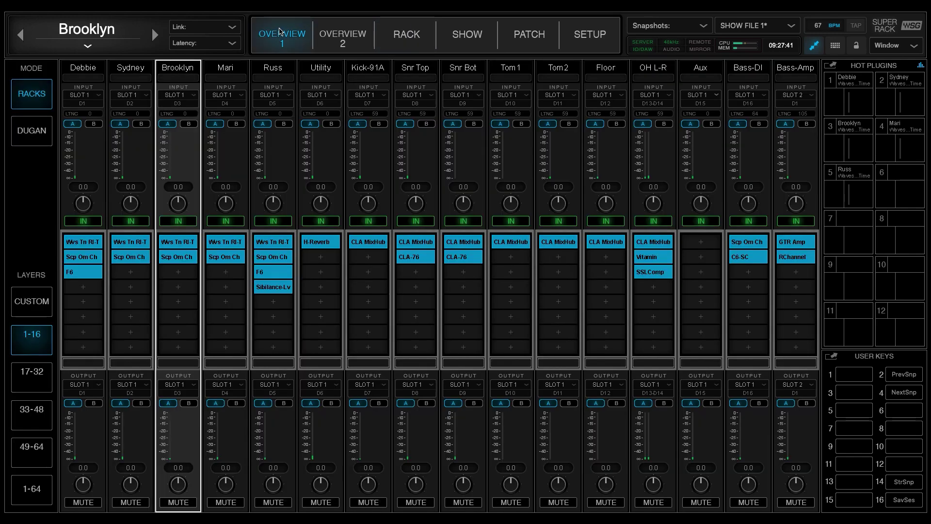
{"action": "left_click", "coordinate": [180, 272]}
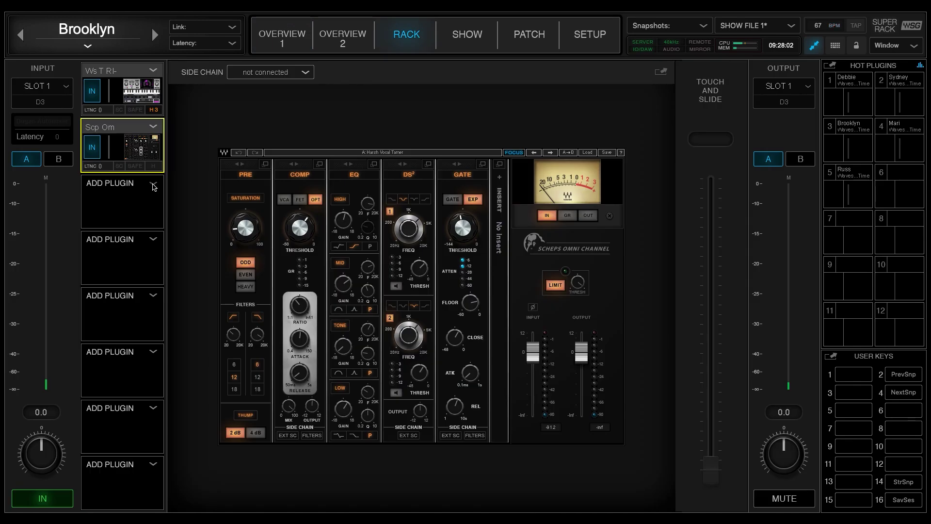
{"action": "left_click", "coordinate": [153, 184]}
{"action": "mouse_move", "coordinate": [251, 199]}
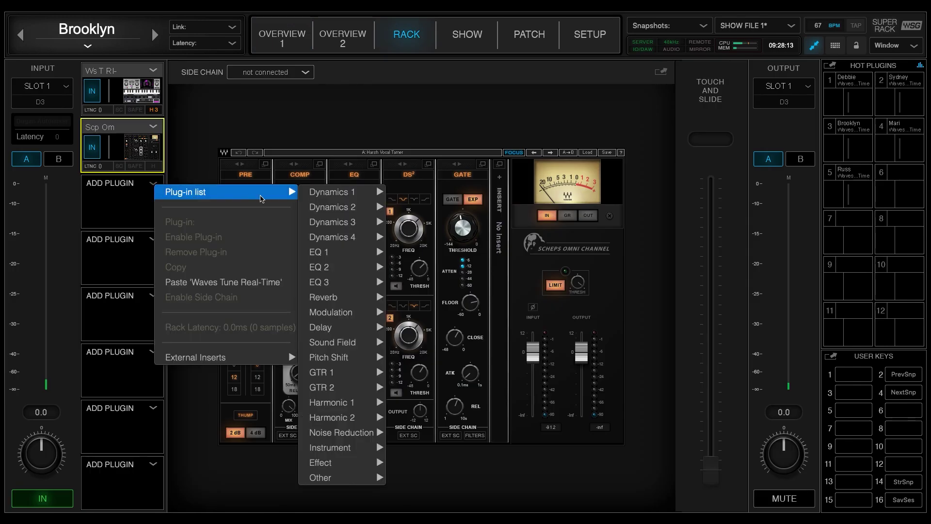
{"action": "mouse_move", "coordinate": [339, 197]}
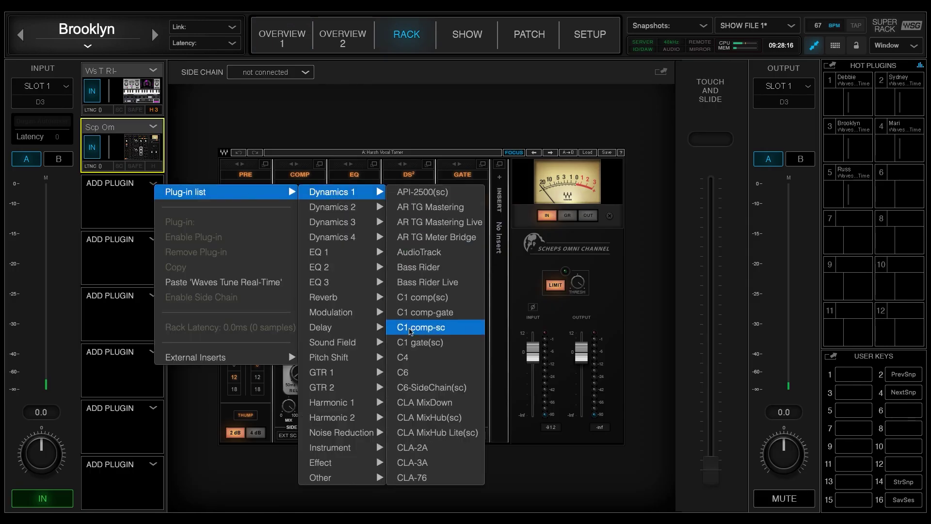
{"action": "left_click", "coordinate": [420, 378]}
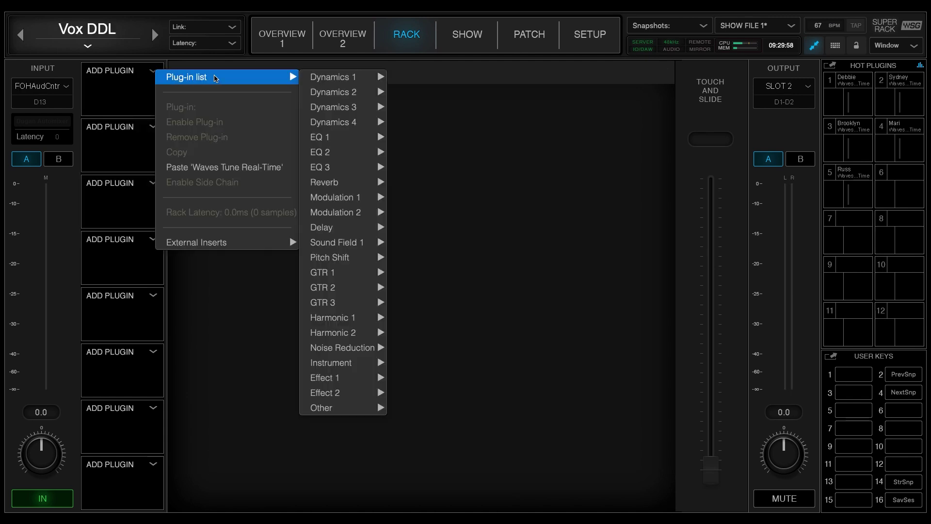
Insert the H-Delay(mono/stereo) plugin in the first slot of the Vox DDL rack.
{"action": "mouse_move", "coordinate": [321, 228]}
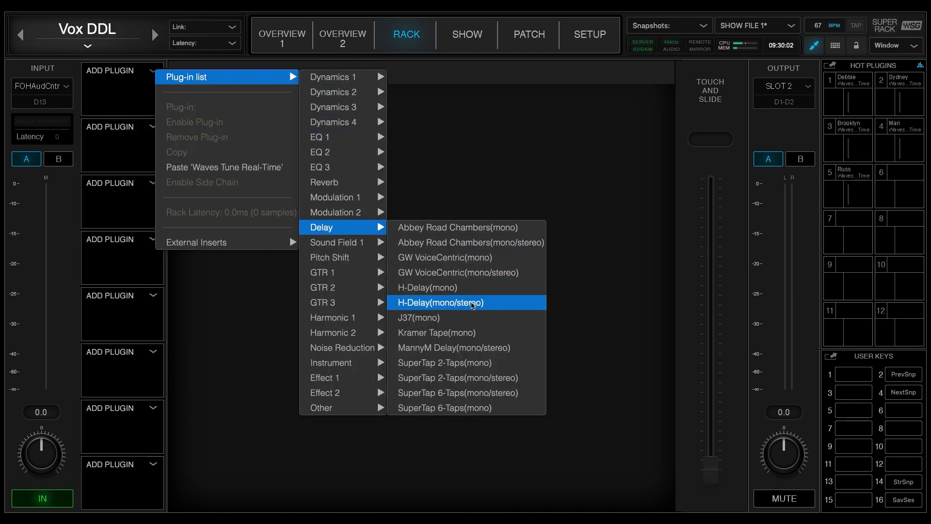
{"action": "left_click", "coordinate": [492, 307]}
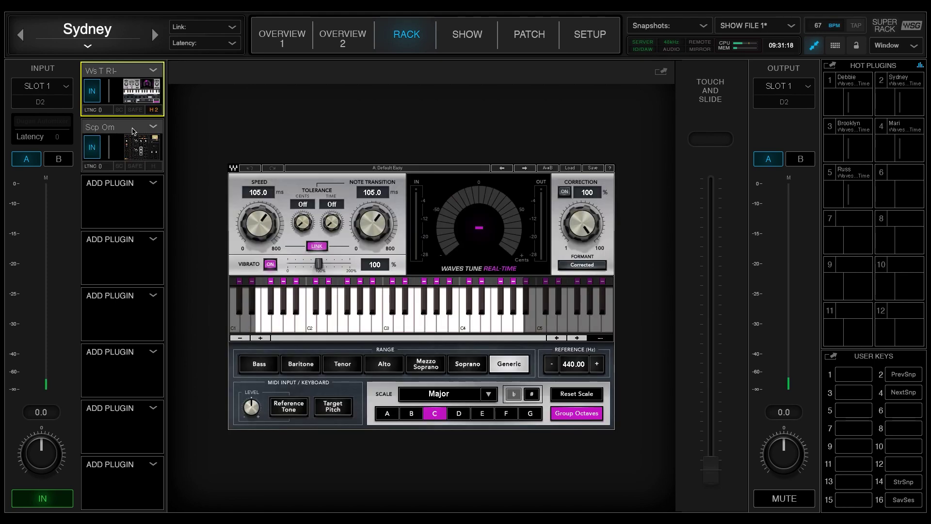
Move the Doubler4 plugin up to the second slot of the D2 rack, ahead of the Scheps Omni Channel.
{"action": "left_click", "coordinate": [132, 131]}
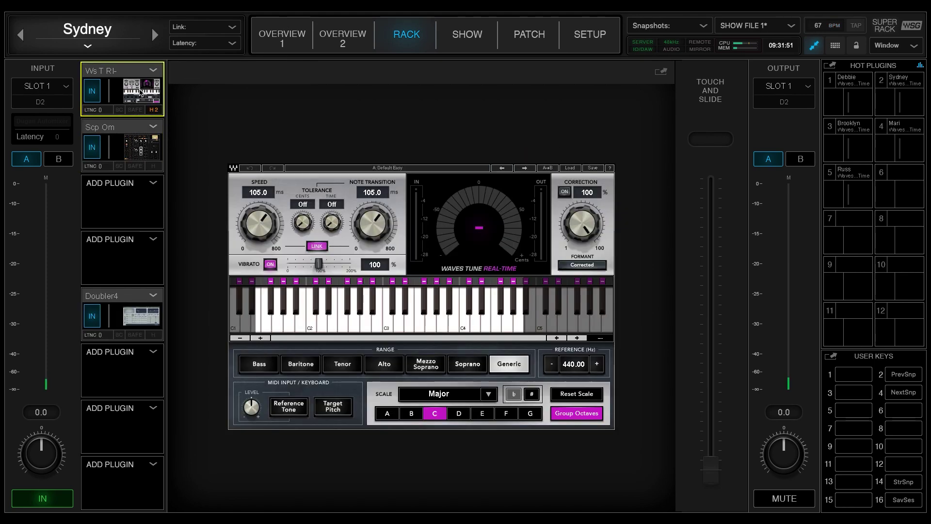
{"action": "left_click", "coordinate": [132, 321]}
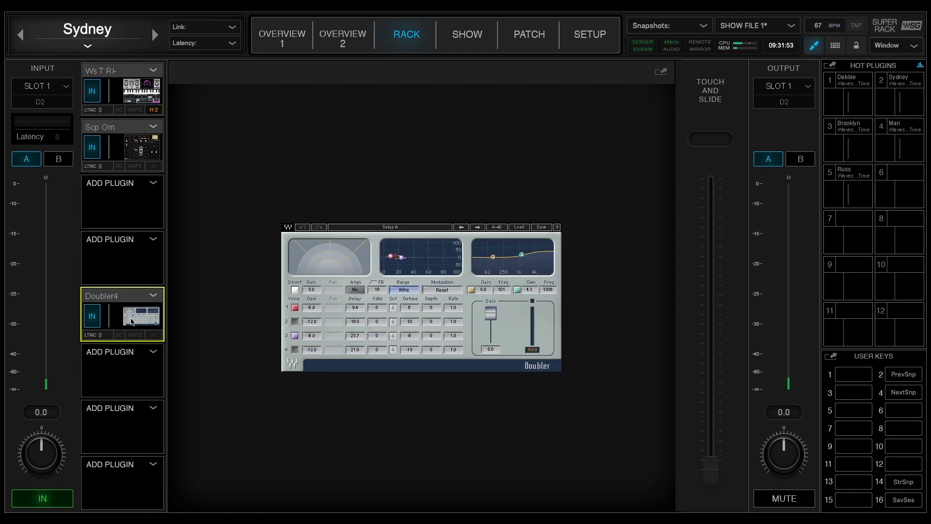
{"action": "left_click_drag", "start_coordinate": [145, 315], "coordinate": [146, 119]}
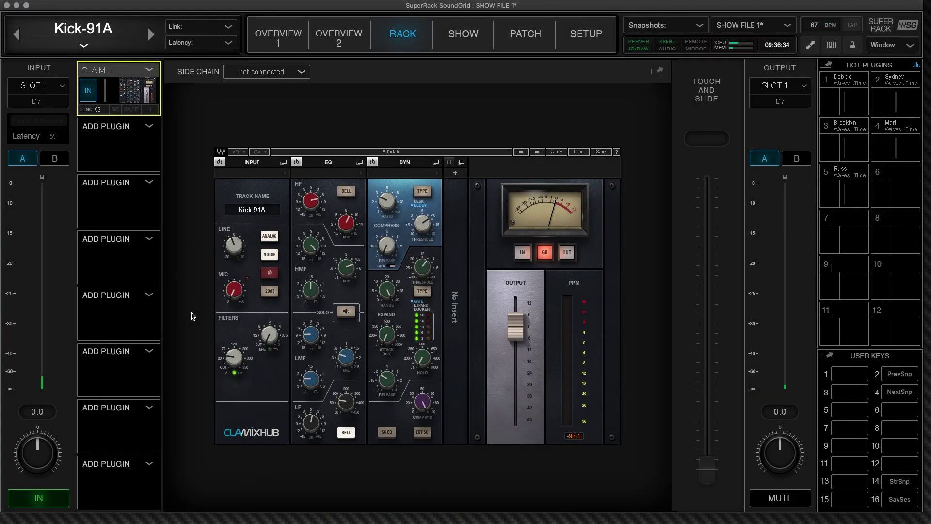
Detach the Kick-91A rack's CLA MixHub into a floating window and reposition it.
{"action": "left_click", "coordinate": [658, 71]}
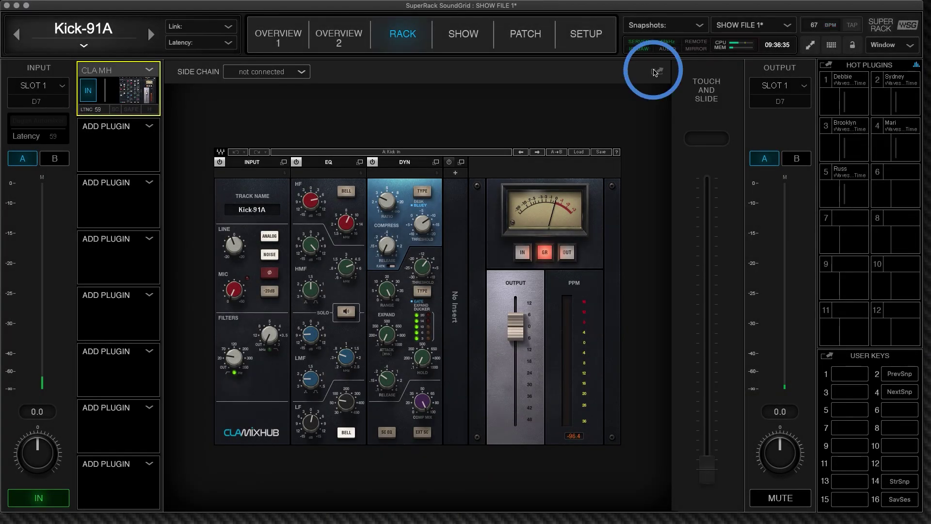
{"action": "left_click_drag", "start_coordinate": [576, 137], "coordinate": [608, 103]}
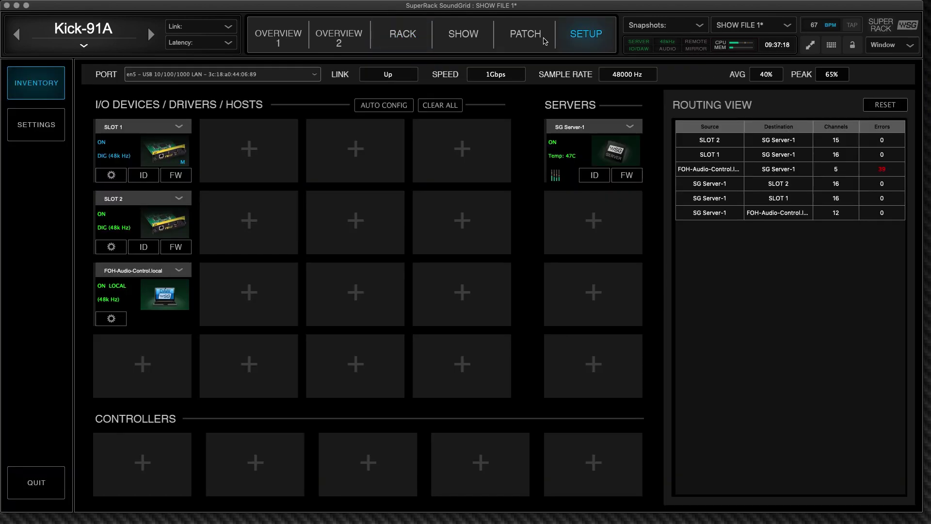
Pull the Rack page out of the main window into its own floating window.
{"action": "left_click_drag", "start_coordinate": [530, 179], "coordinate": [531, 179]}
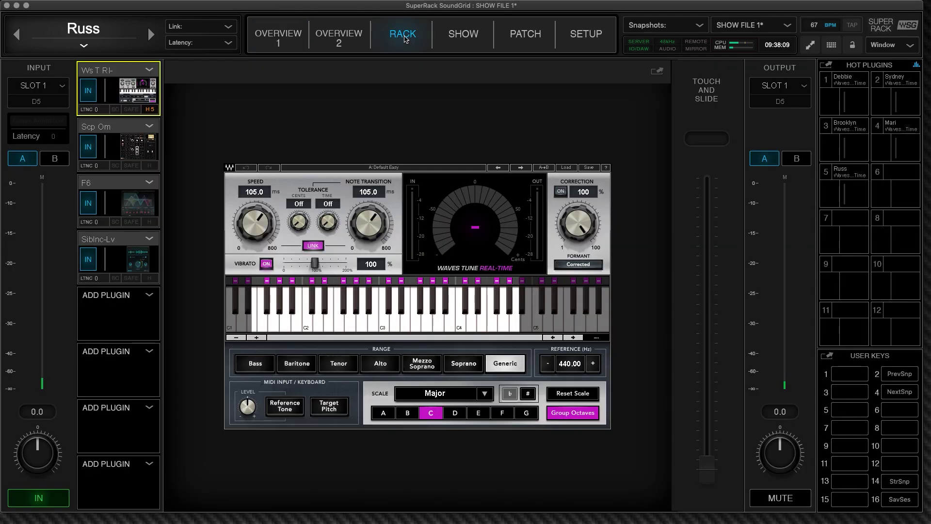
{"action": "left_click_drag", "start_coordinate": [405, 38], "coordinate": [469, 191]}
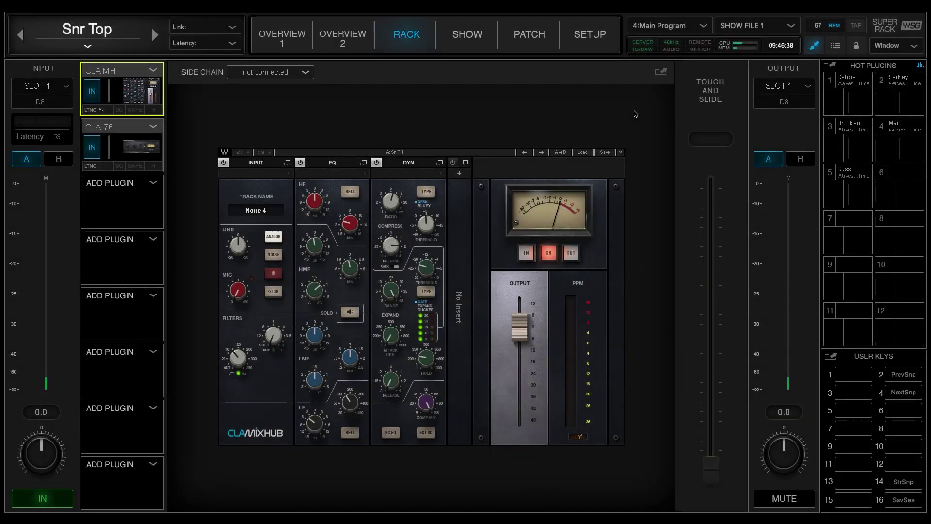
Float the Snr Top rack's CLA MixHub in a repositioned window, and switch the plugin out and back in from there.
{"action": "left_click", "coordinate": [662, 73]}
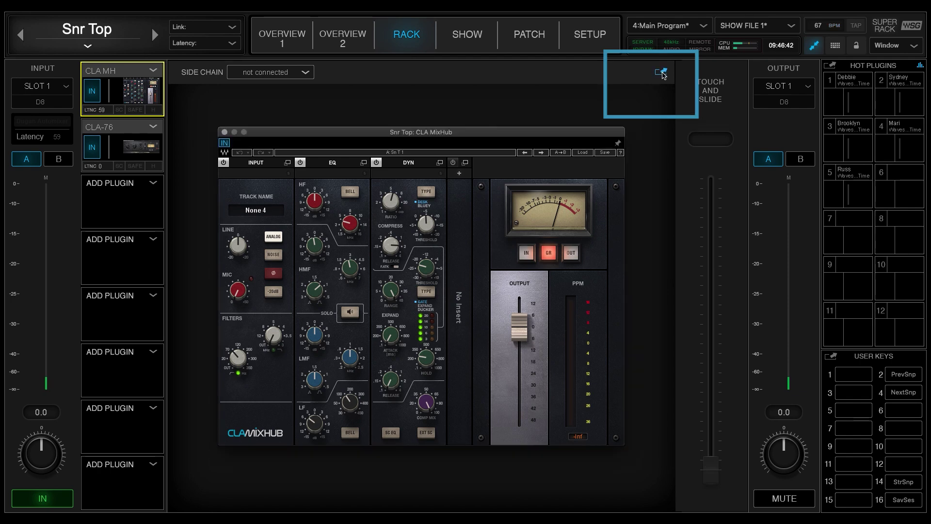
{"action": "left_click_drag", "start_coordinate": [467, 135], "coordinate": [502, 107]}
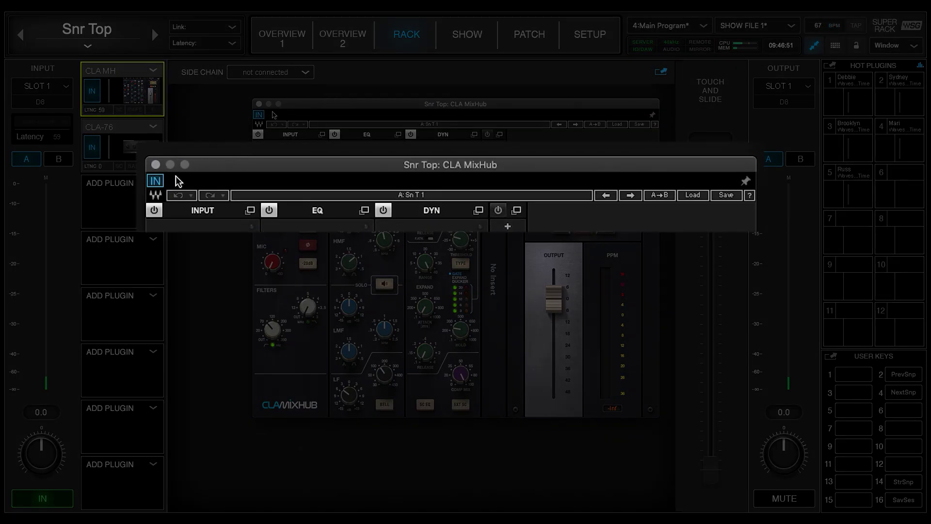
{"action": "left_click", "coordinate": [259, 116]}
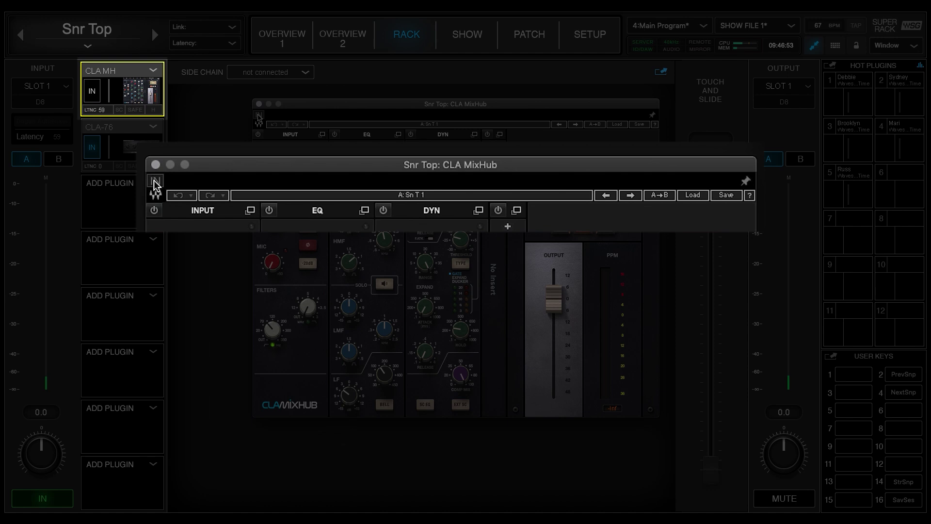
{"action": "left_click", "coordinate": [259, 116]}
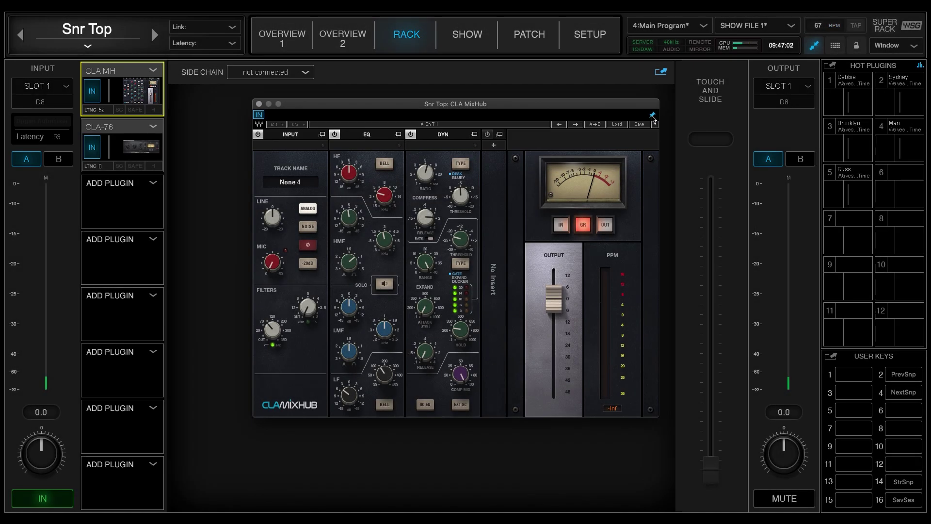
Toggle the pin of the floating CLA MixHub window and close it to dock the plugin.
{"action": "left_click", "coordinate": [653, 116]}
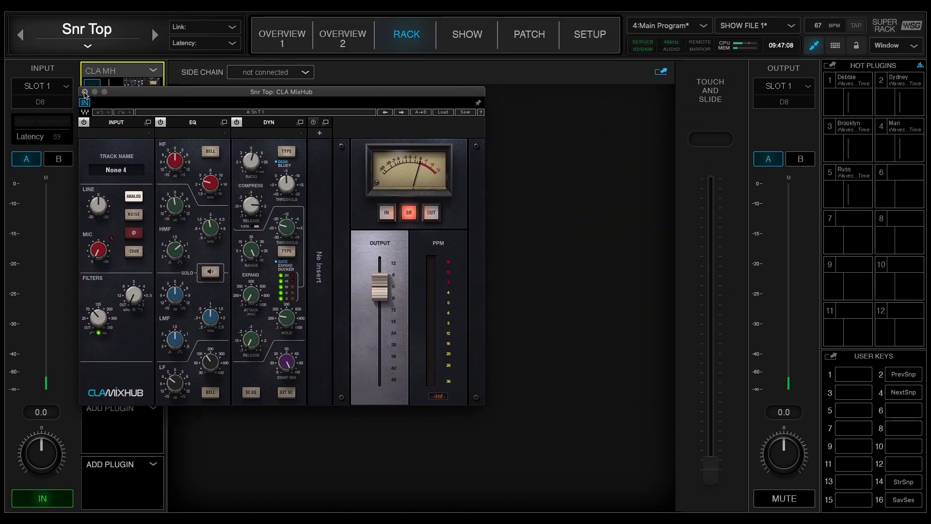
{"action": "left_click", "coordinate": [85, 92]}
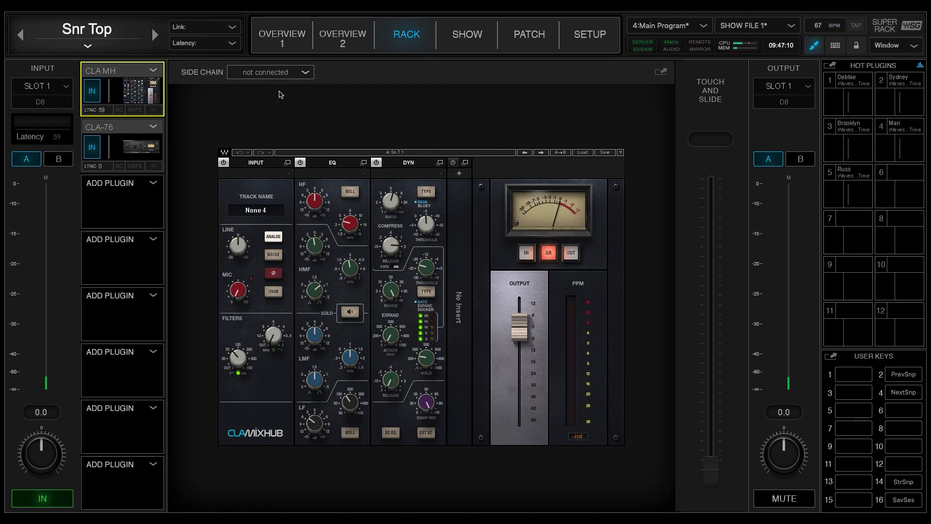
Detach the Snr Top rack's CLA MixHub once more and return it to the Rack page.
{"action": "left_click", "coordinate": [660, 72]}
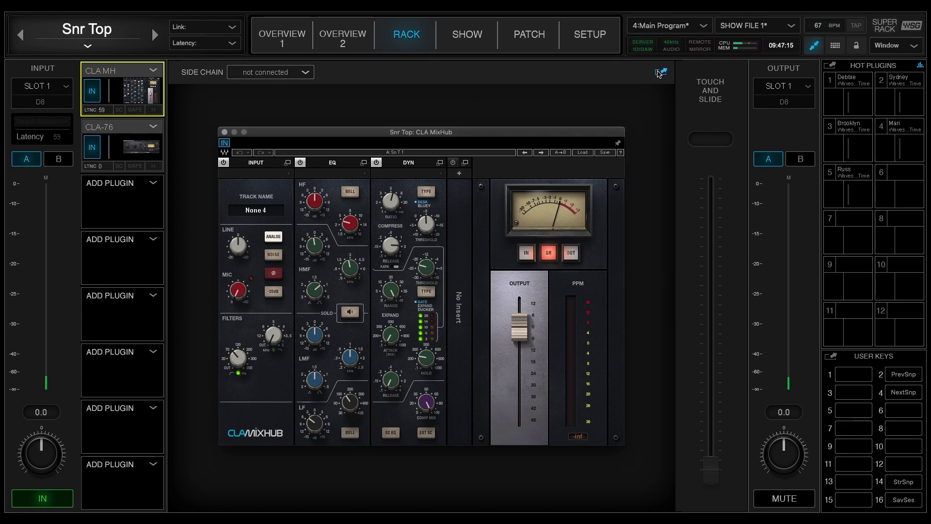
{"action": "left_click", "coordinate": [661, 72]}
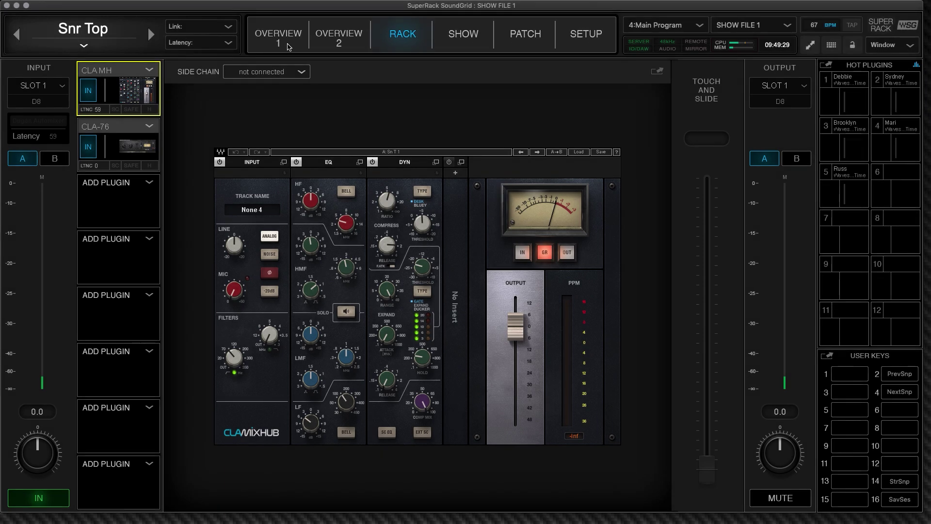
Detach the Rack page for Snr Top into a floating window and move it lower to uncover the main window.
{"action": "left_click", "coordinate": [289, 47]}
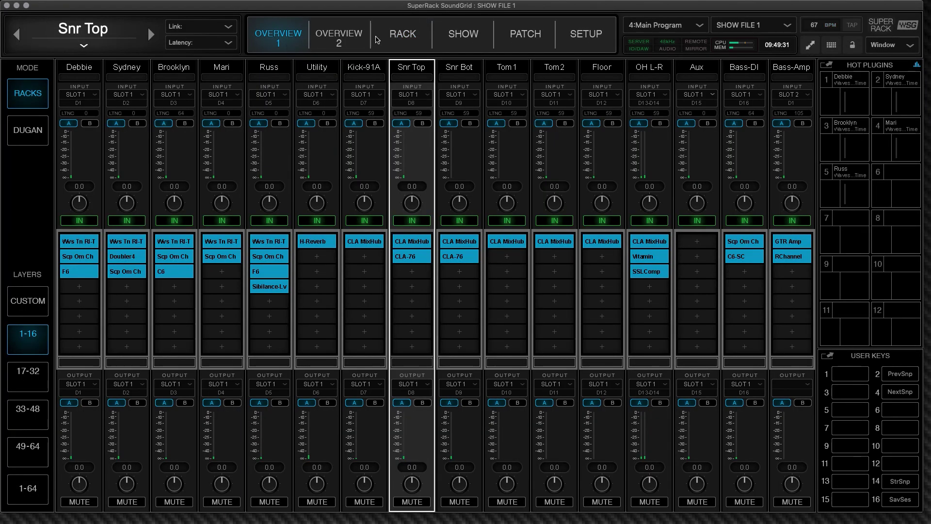
{"action": "left_click", "coordinate": [401, 38]}
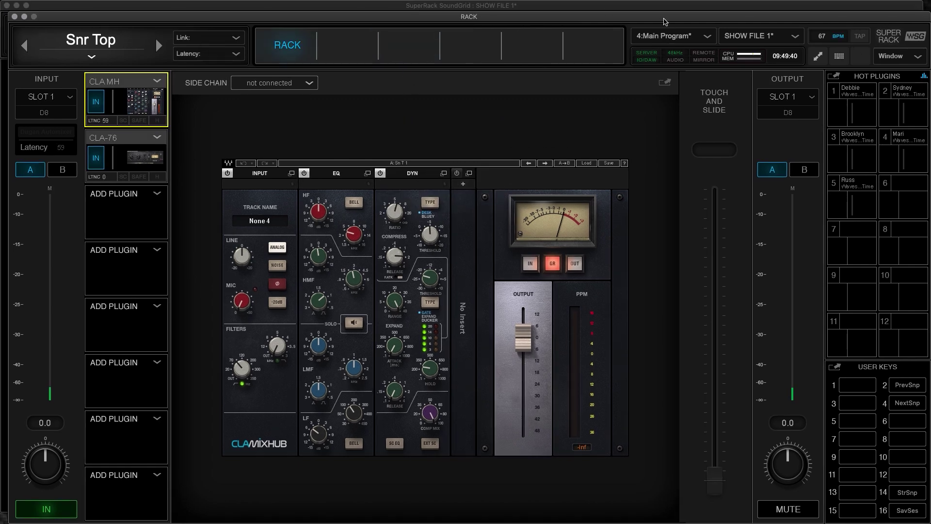
{"action": "left_click_drag", "start_coordinate": [735, 21], "coordinate": [379, 118]}
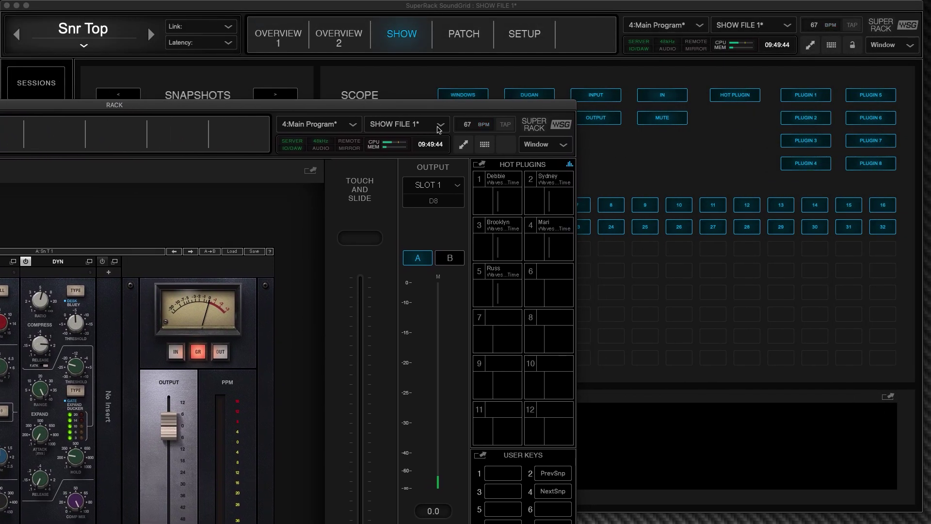
Switch between the main SuperRack window and the floating RACK window, and close the floating one.
{"action": "left_click", "coordinate": [558, 145]}
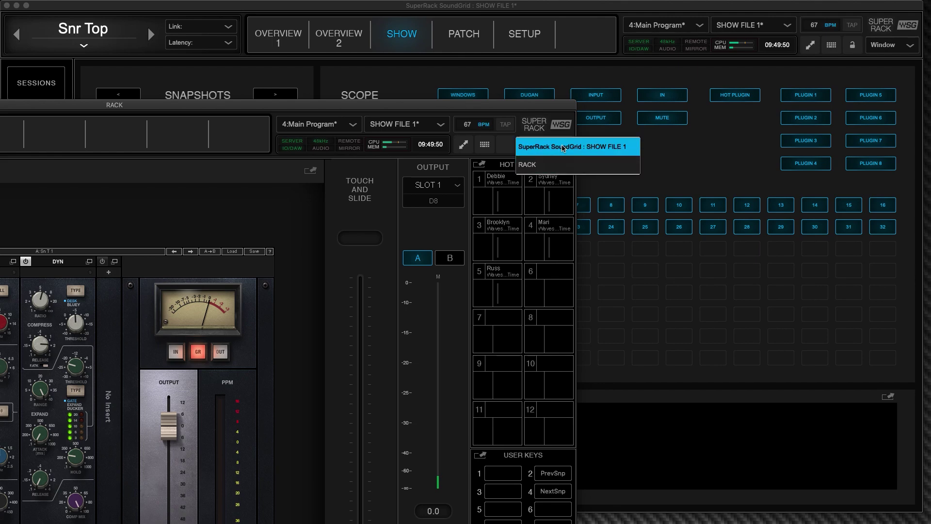
{"action": "left_click", "coordinate": [563, 147]}
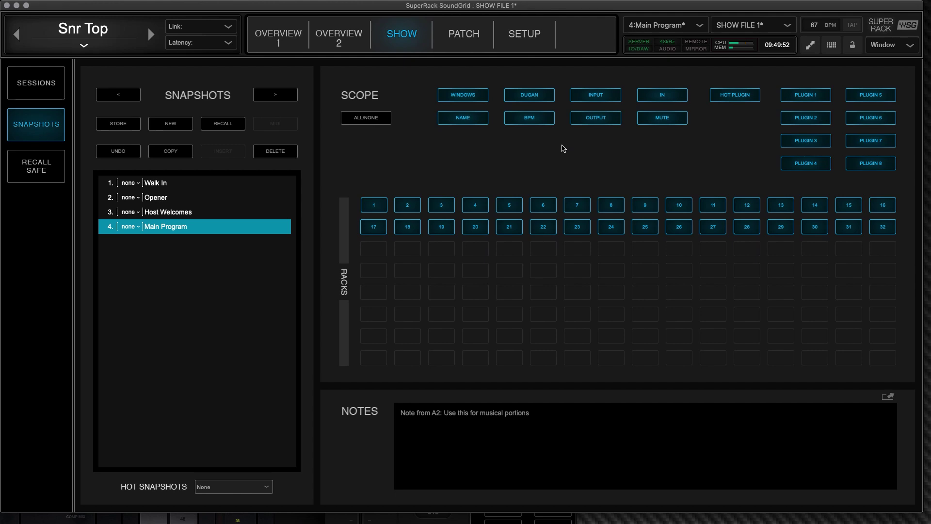
{"action": "left_click", "coordinate": [563, 148]}
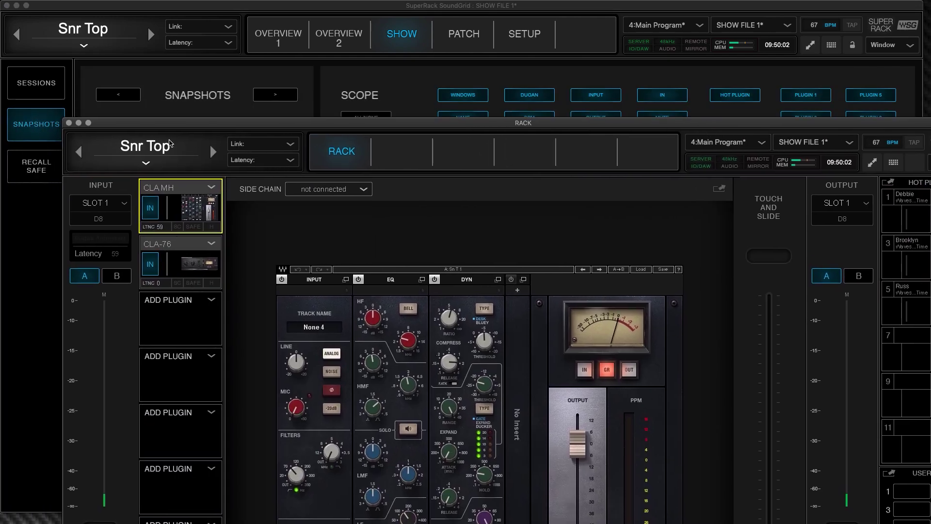
{"action": "left_click", "coordinate": [69, 124]}
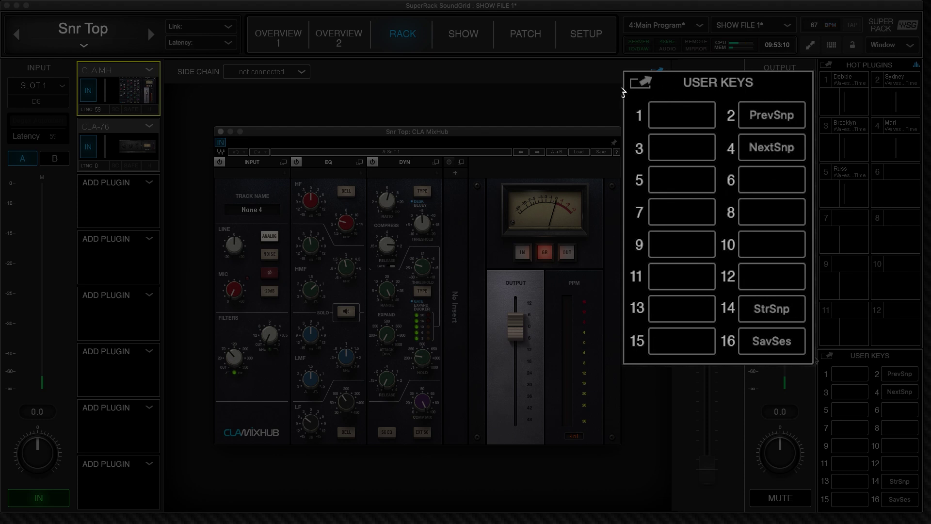
Detach the User Keys into a floating window moved lower, and dock the CLA MixHub back in the Rack page.
{"action": "left_click", "coordinate": [829, 358]}
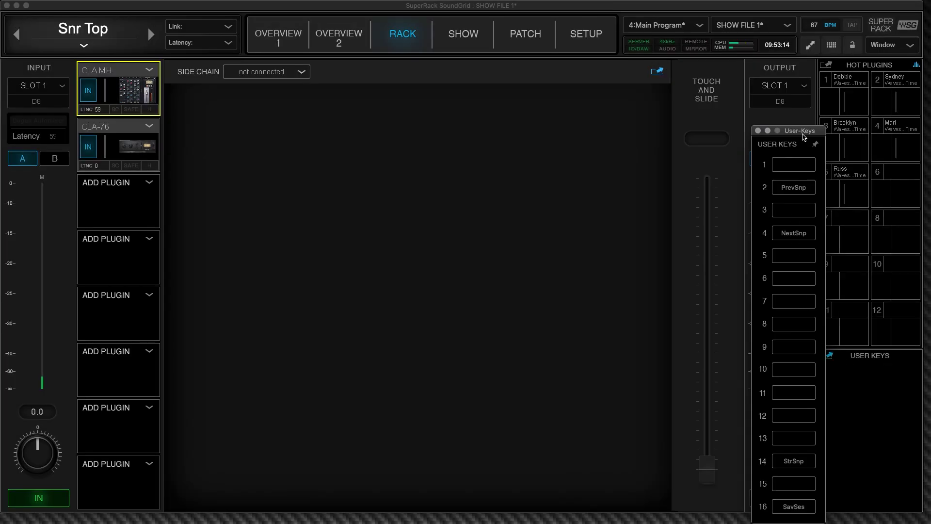
{"action": "left_click_drag", "start_coordinate": [804, 135], "coordinate": [787, 218]}
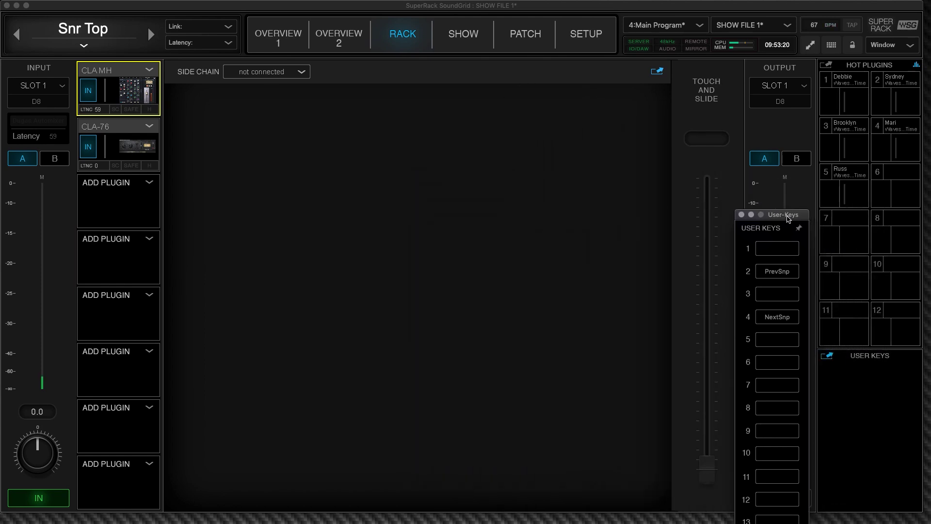
{"action": "left_click", "coordinate": [658, 72]}
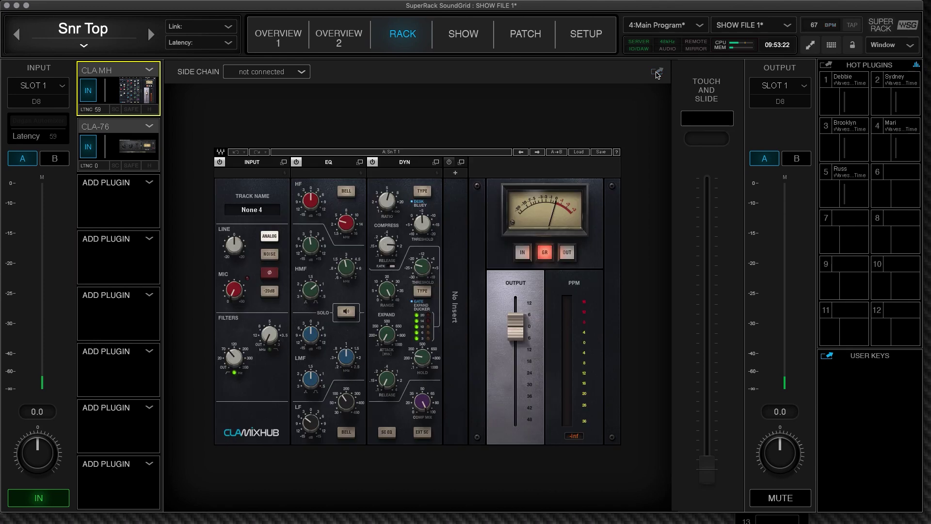
Detach the Snr Top rack's CLA MixHub from the Rack page and dock it back.
{"action": "left_click", "coordinate": [652, 156]}
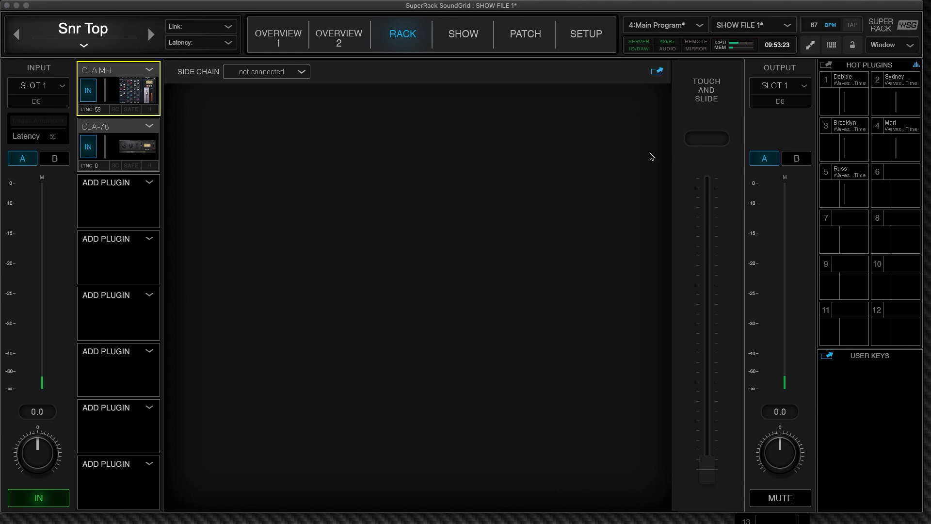
{"action": "left_click", "coordinate": [658, 71]}
Detach the User Keys into a floating window, move it higher and pin it on top.
{"action": "left_click", "coordinate": [829, 357]}
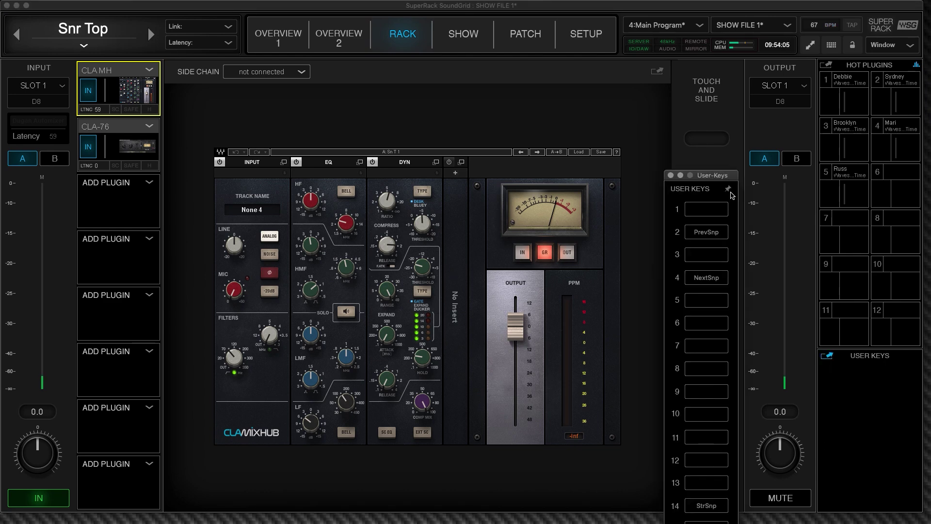
{"action": "left_click", "coordinate": [755, 134]}
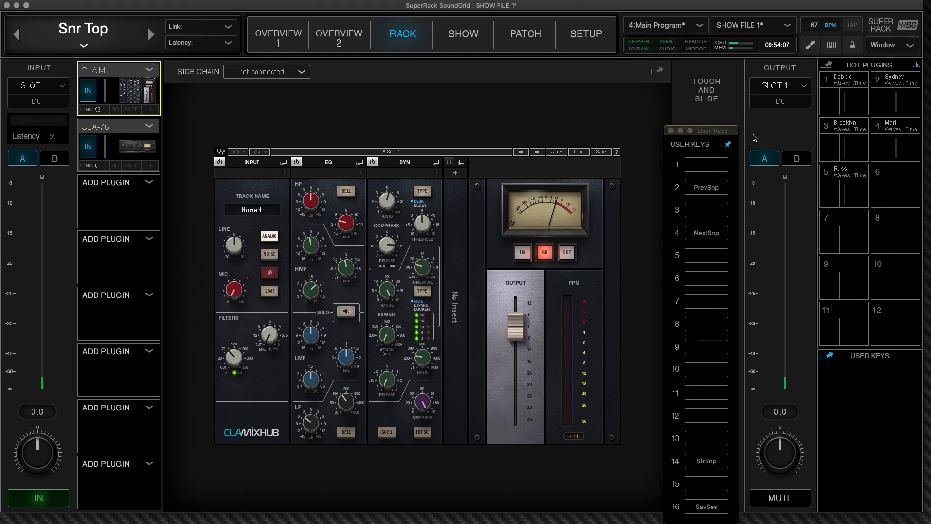
{"action": "left_click", "coordinate": [728, 135]}
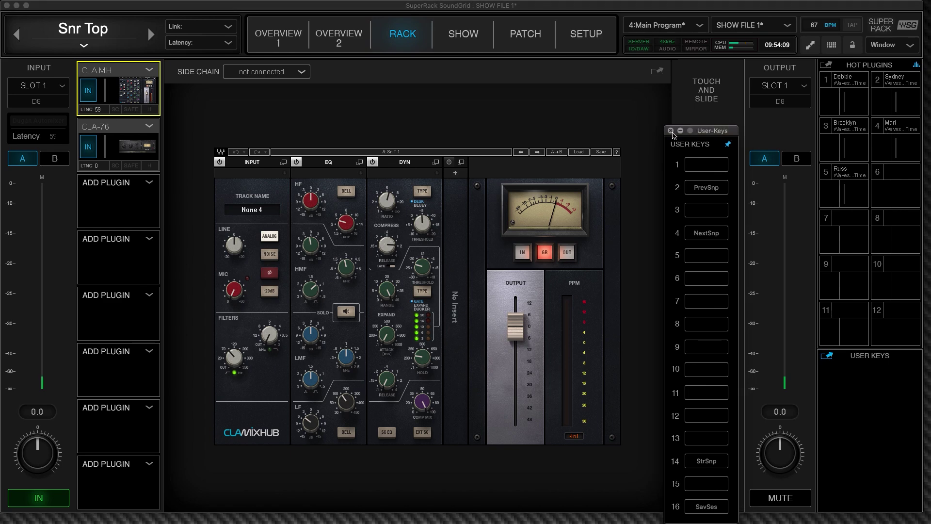
{"action": "left_click", "coordinate": [830, 357]}
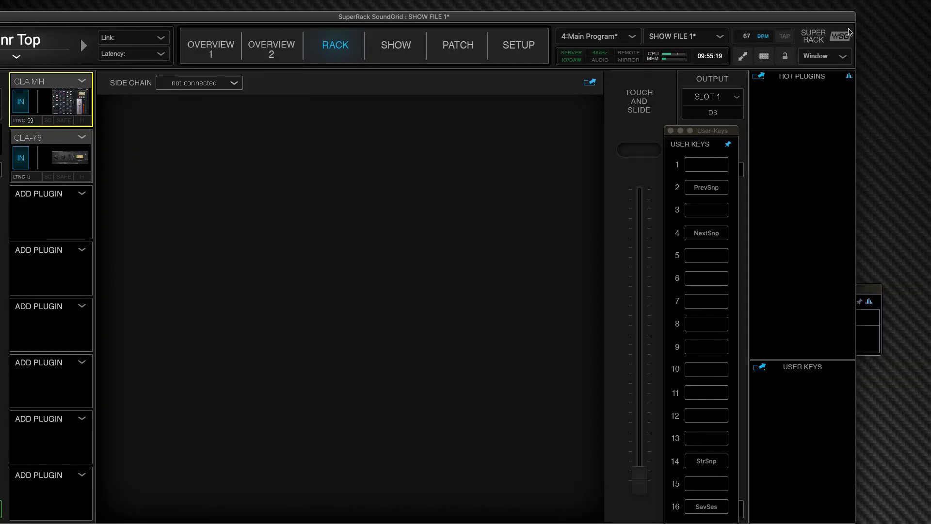
Bring the floating Snr Top: CLA MixHub window to the front over the Rack page and list the open windows again.
{"action": "left_click", "coordinate": [842, 60]}
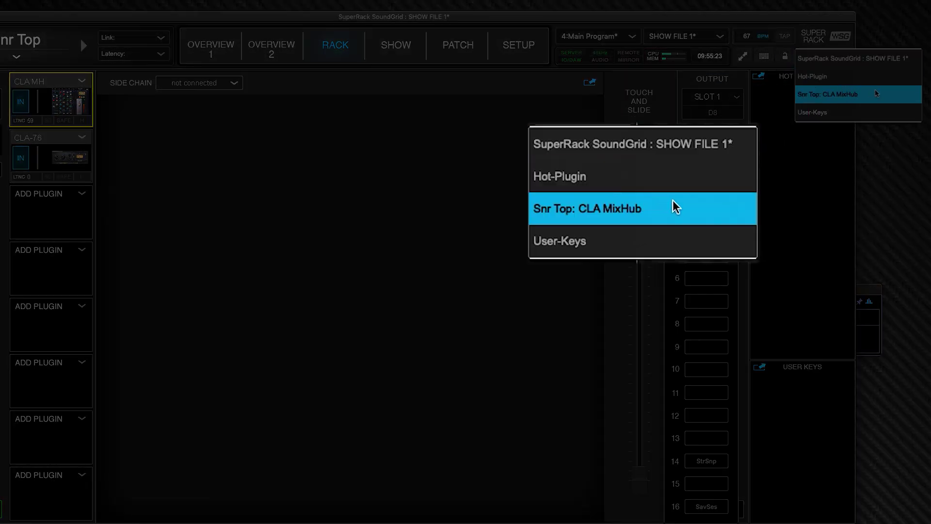
{"action": "left_click", "coordinate": [877, 93]}
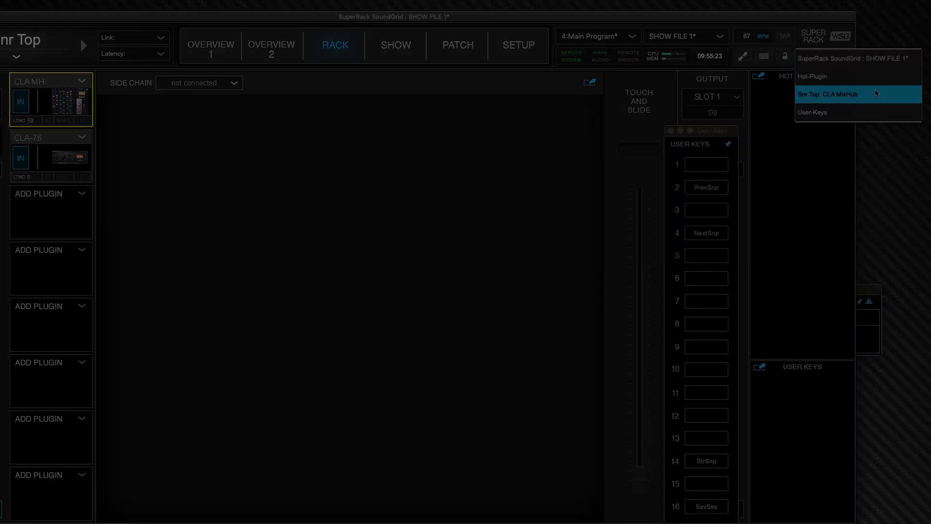
{"action": "left_click_drag", "start_coordinate": [641, 294], "coordinate": [494, 102]}
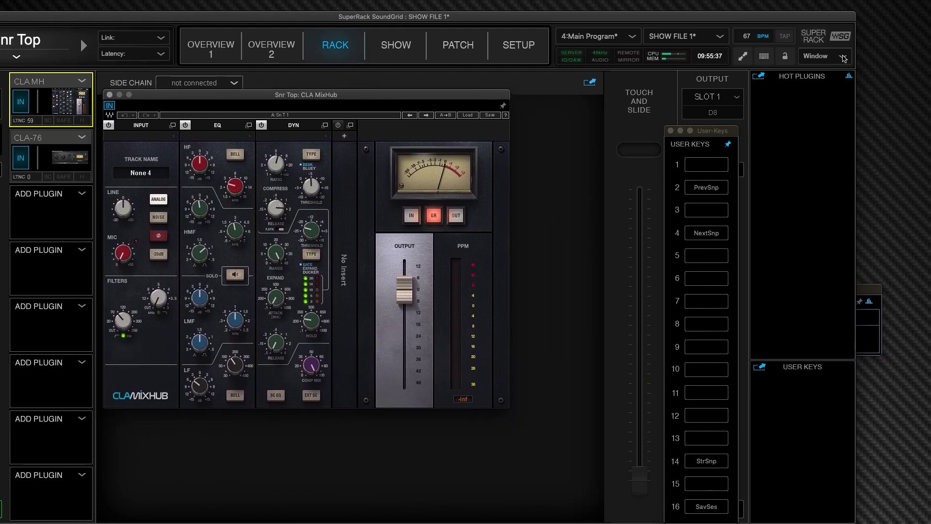
{"action": "left_click", "coordinate": [845, 58]}
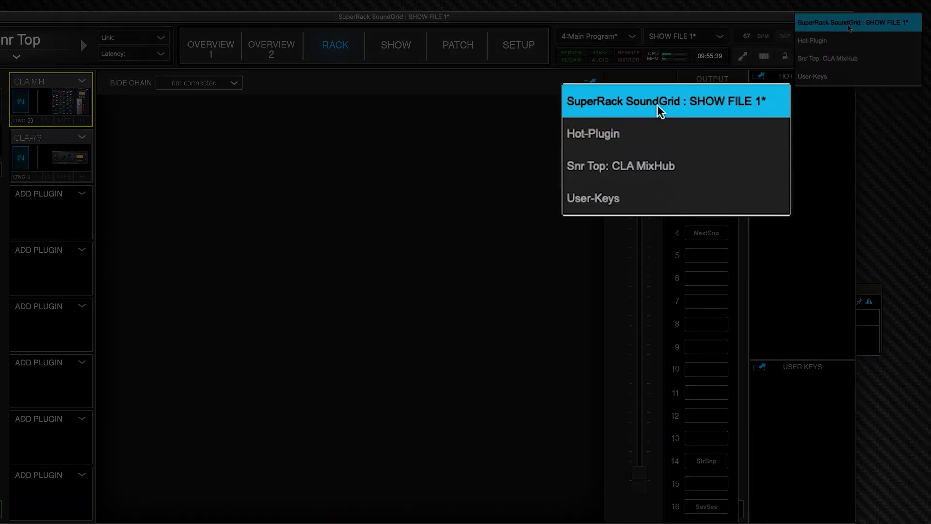
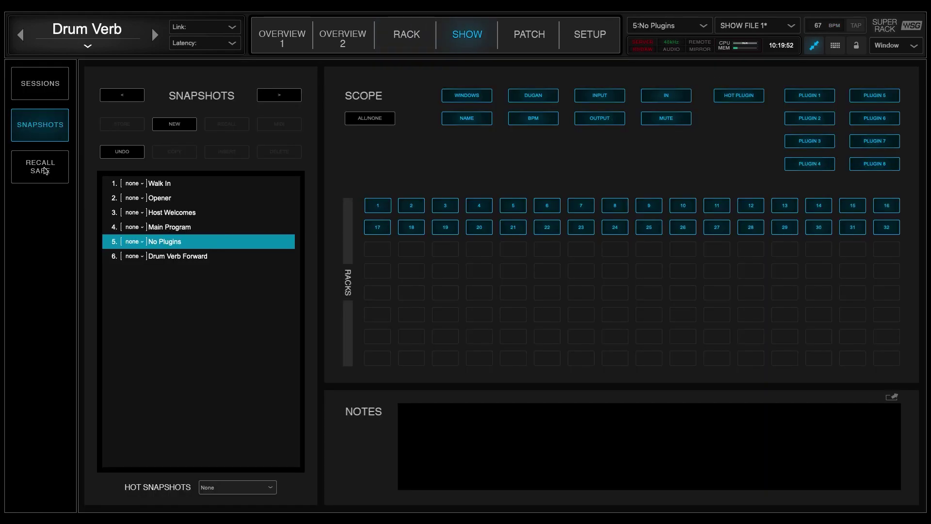
Open the Recall Safe settings of the show.
{"action": "left_click", "coordinate": [41, 167]}
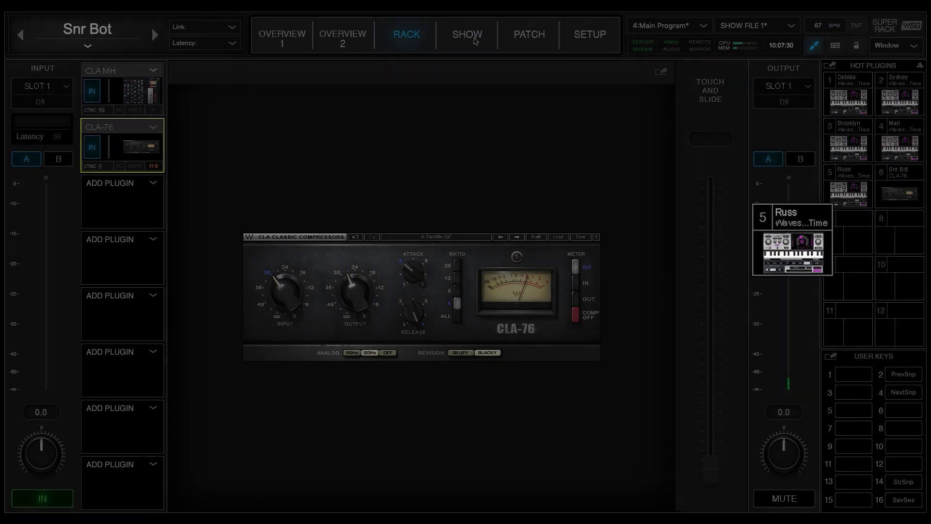
Open the hot plugins in slots 5, 1 and 6, and remove the Snr Bot CLA-76 hot plugin from all snapshots.
{"action": "left_click", "coordinate": [853, 194]}
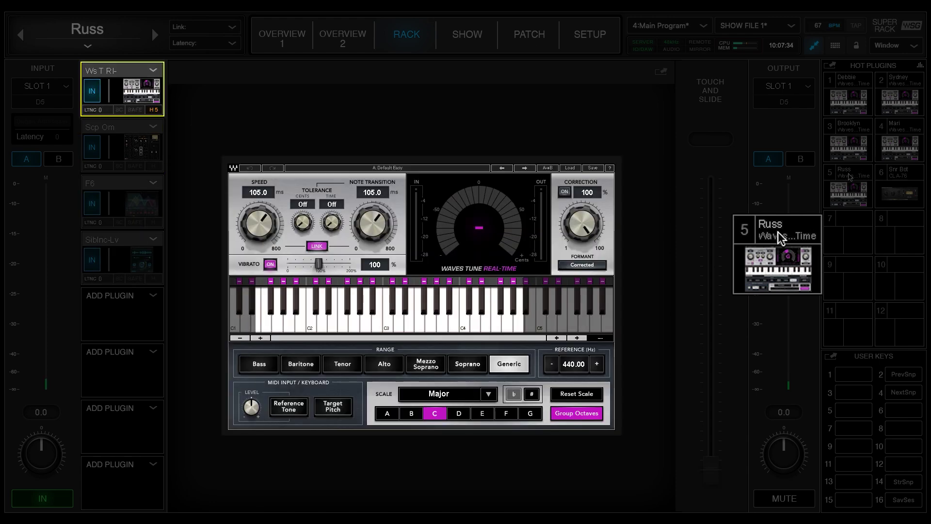
{"action": "left_click", "coordinate": [849, 100]}
{"action": "left_click", "coordinate": [898, 194]}
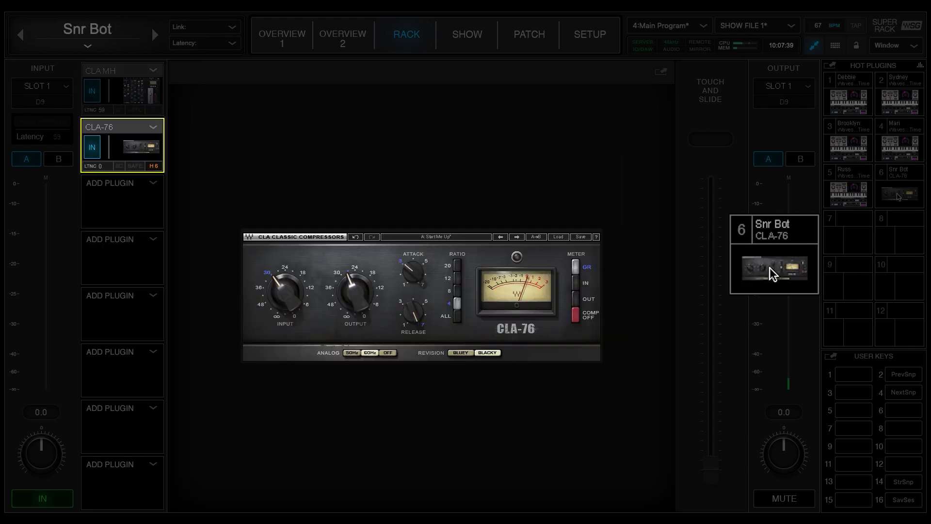
{"action": "right_click", "coordinate": [898, 196]}
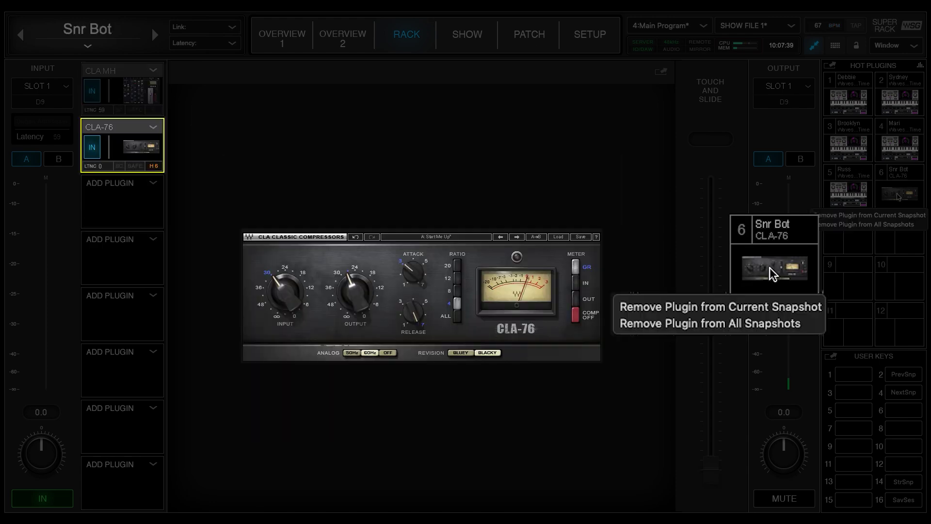
{"action": "left_click", "coordinate": [882, 226]}
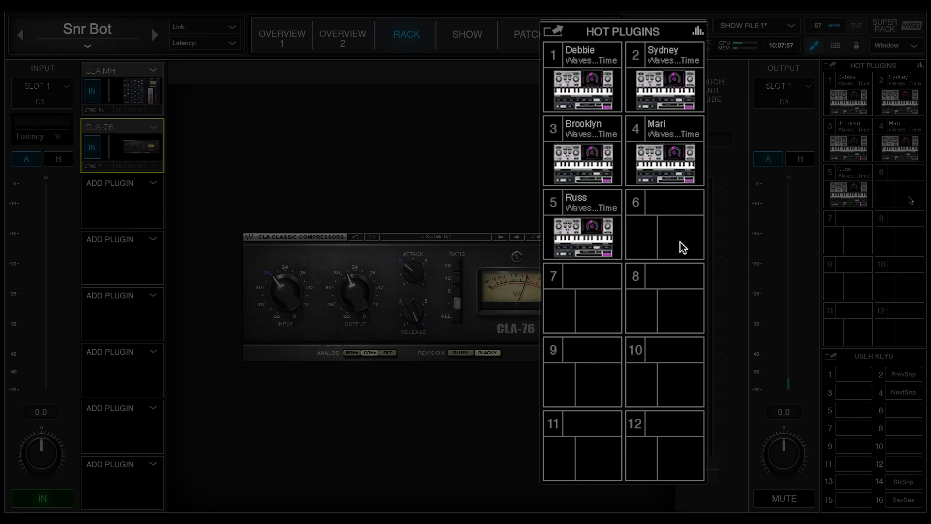
Detach the Hot Plugins into a floating window, move it over the Rack page, and switch its layout between horizontal and vertical.
{"action": "left_click", "coordinate": [830, 66]}
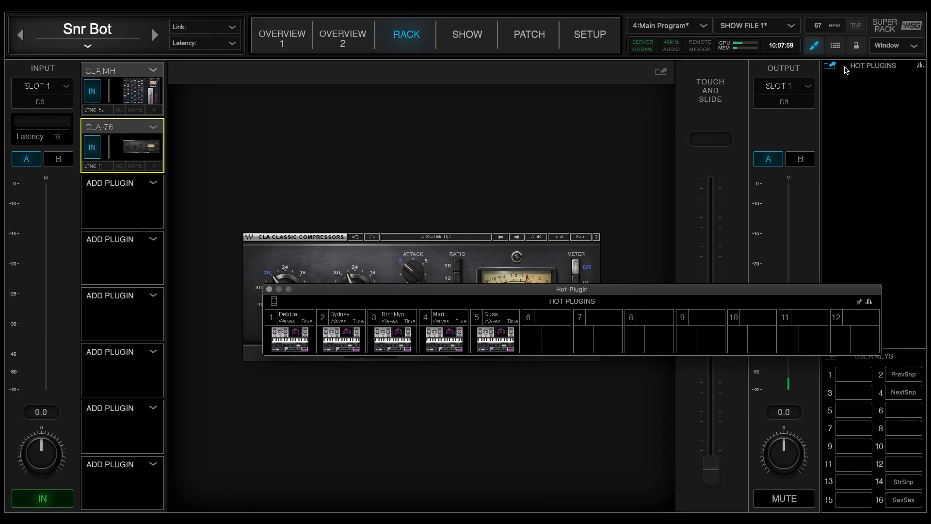
{"action": "left_click", "coordinate": [274, 301]}
{"action": "left_click_drag", "start_coordinate": [307, 289], "coordinate": [260, 133]}
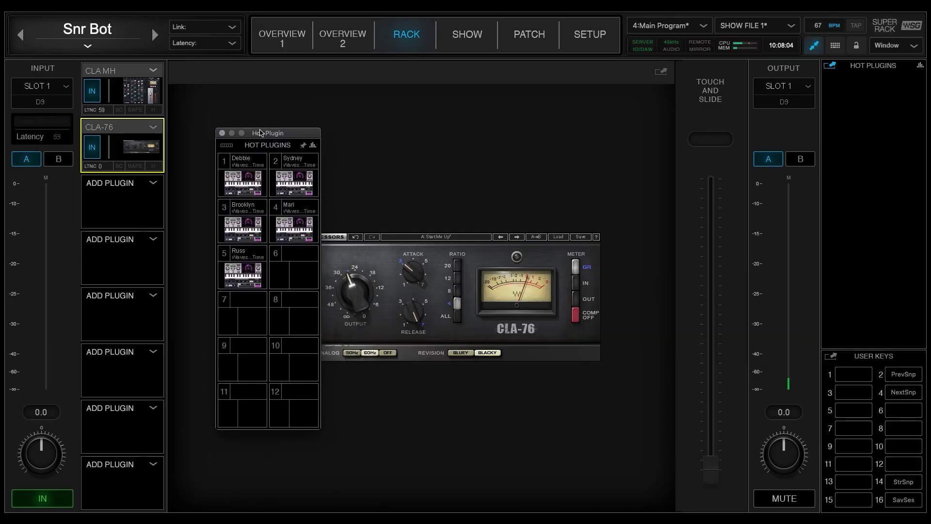
{"action": "left_click", "coordinate": [224, 146]}
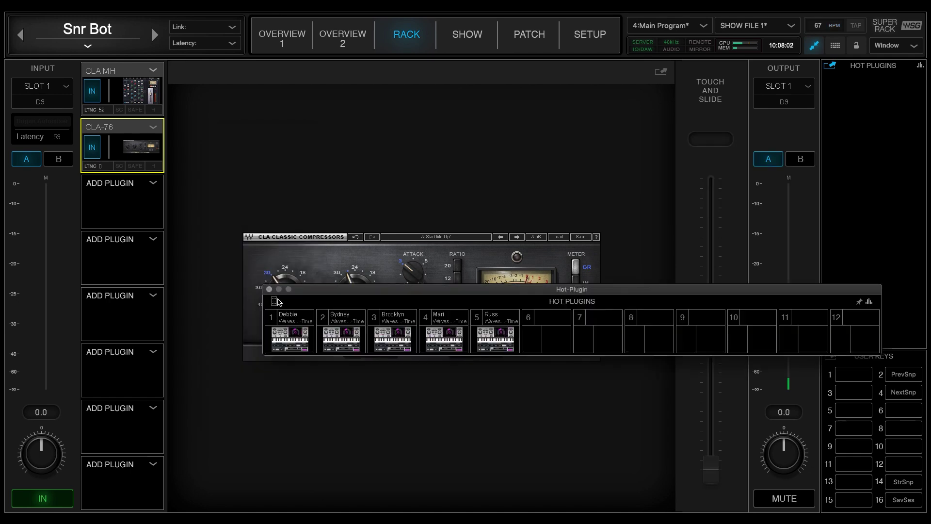
{"action": "left_click", "coordinate": [274, 301]}
{"action": "left_click_drag", "start_coordinate": [307, 289], "coordinate": [260, 133]}
{"action": "left_click", "coordinate": [226, 145]}
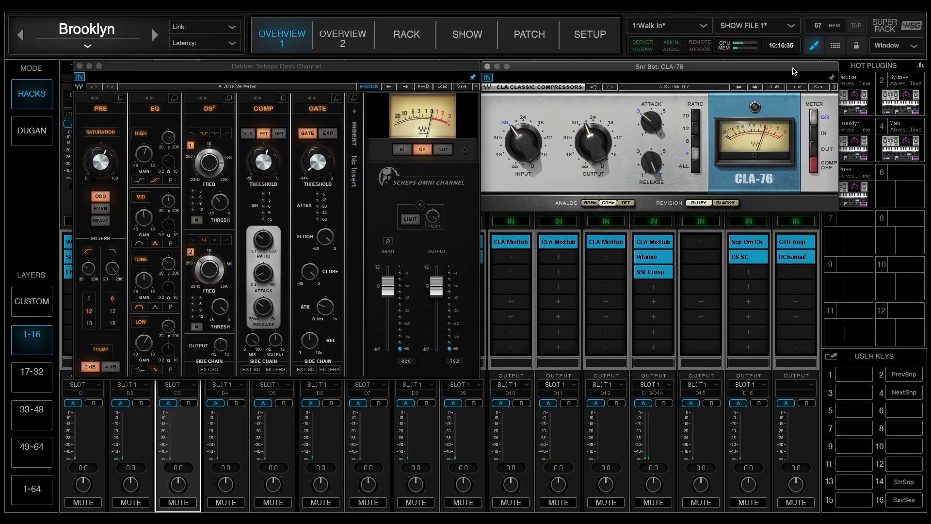
Recall the Opener snapshot, followed by the Host Welcomes snapshot.
{"action": "left_click", "coordinate": [703, 26]}
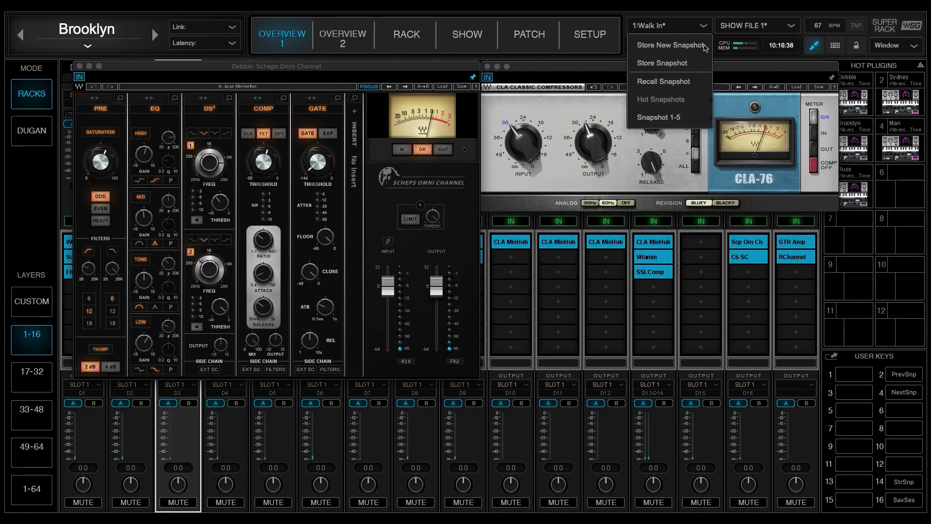
{"action": "mouse_move", "coordinate": [706, 127]}
{"action": "left_click", "coordinate": [735, 137]}
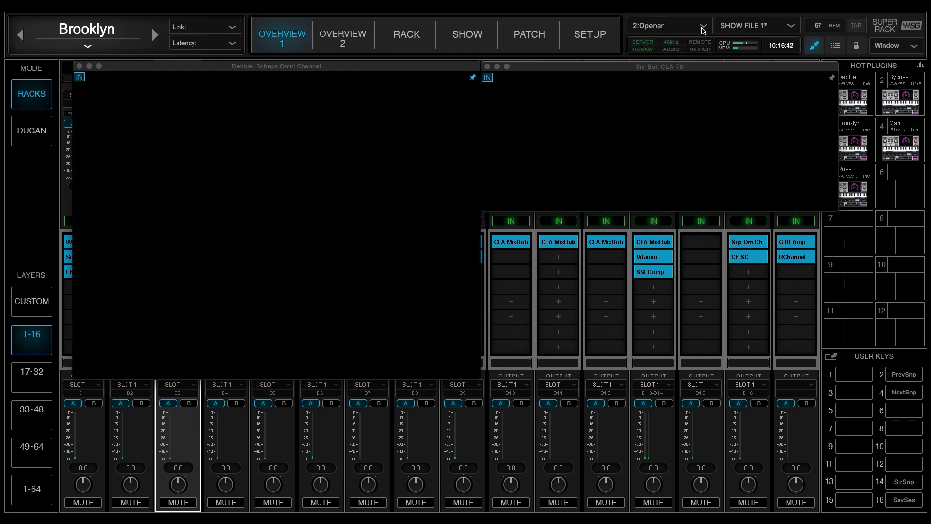
{"action": "left_click", "coordinate": [703, 27]}
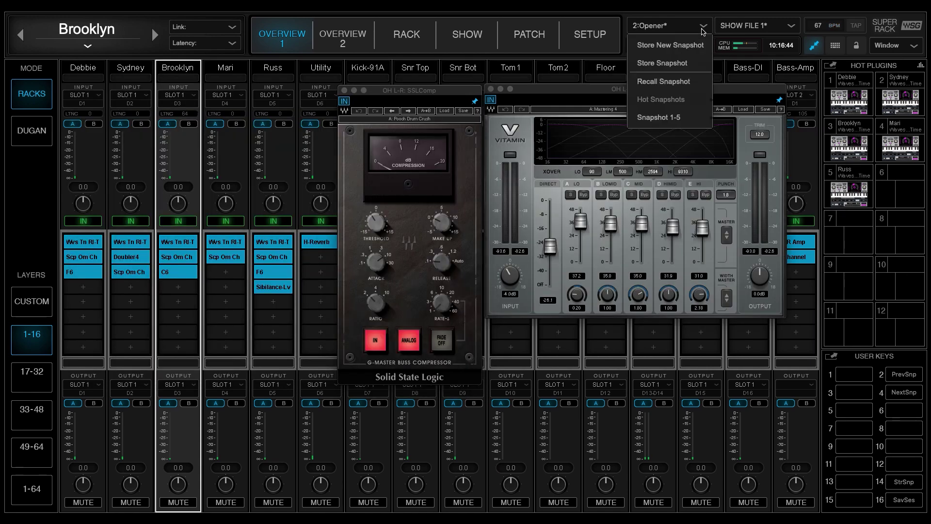
{"action": "mouse_move", "coordinate": [709, 124]}
{"action": "left_click", "coordinate": [747, 154]}
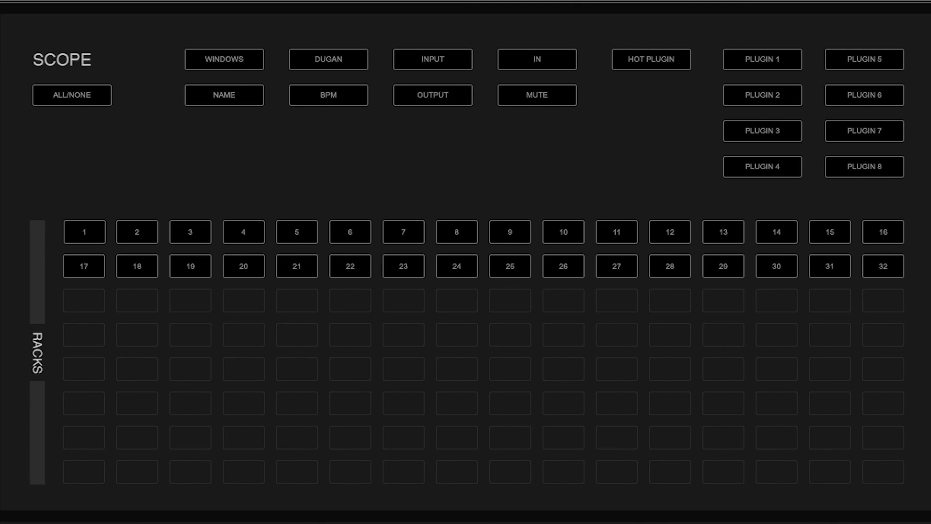
Recall the Opener snapshot once more from the snapshots 1-5 group.
{"action": "left_click", "coordinate": [669, 25]}
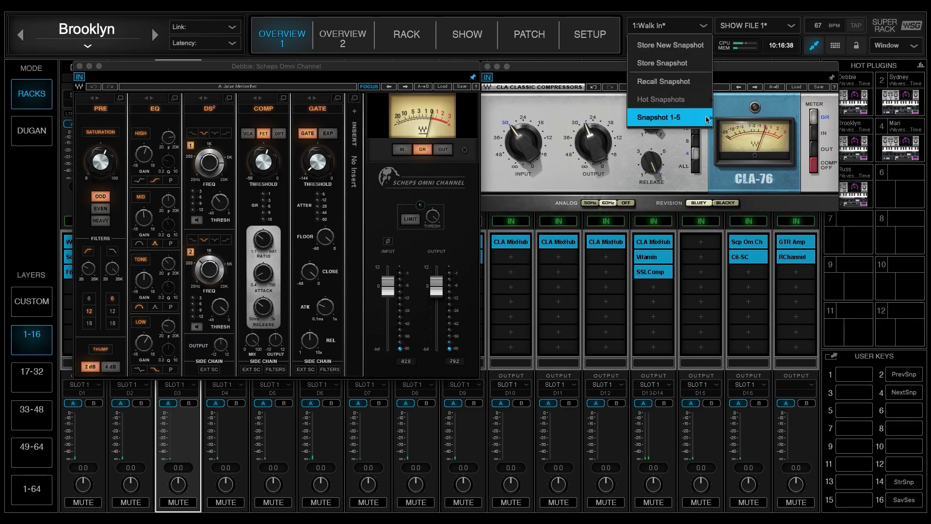
{"action": "mouse_move", "coordinate": [706, 118]}
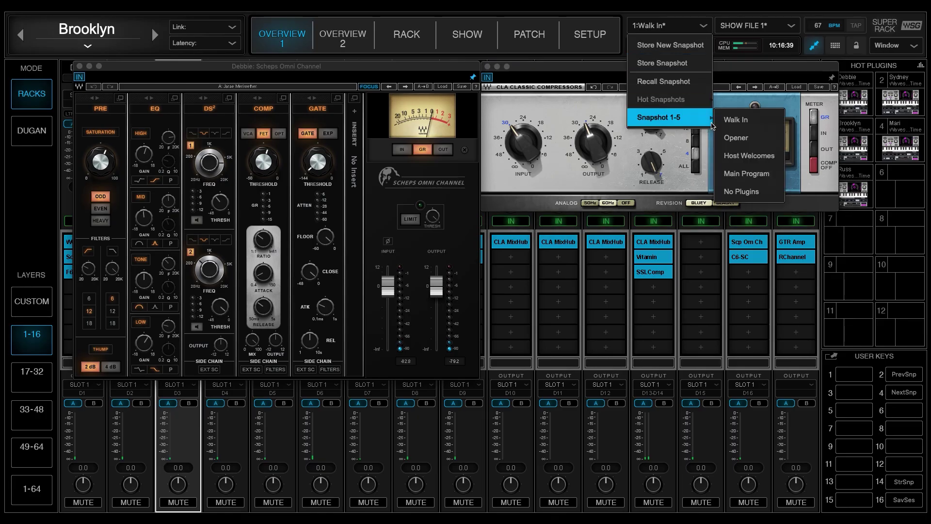
{"action": "left_click", "coordinate": [745, 140]}
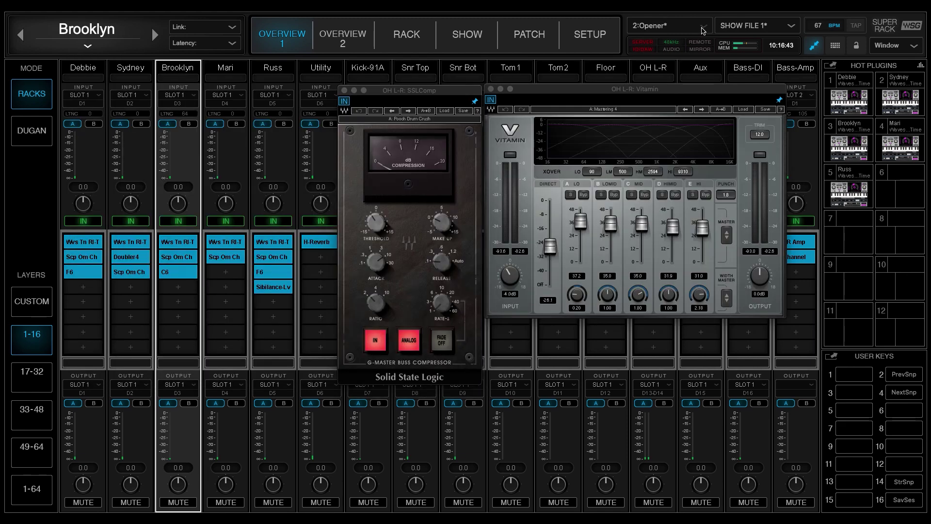
Store the current state as a new snapshot named Drum Verb Forward.
{"action": "left_click", "coordinate": [704, 28]}
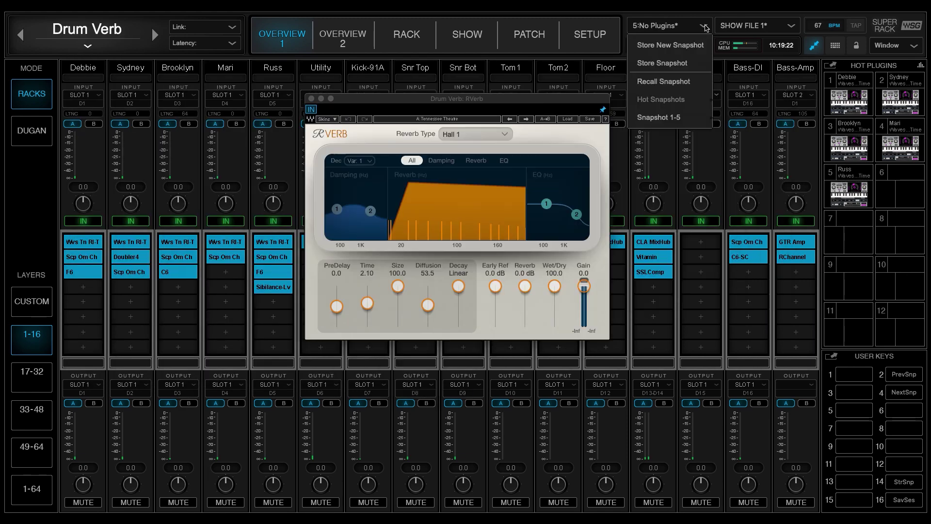
{"action": "left_click", "coordinate": [689, 45]}
{"action": "type", "text": "Drum Verb Forward"}
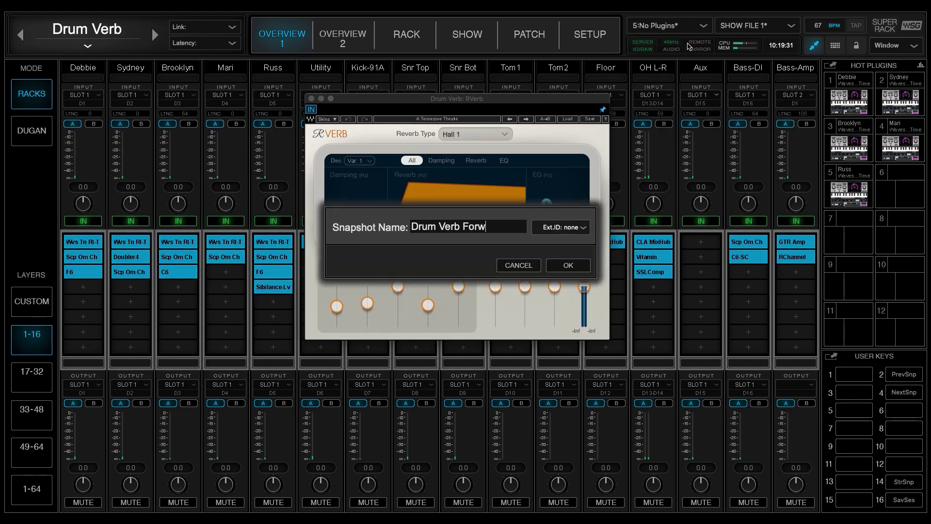
{"action": "key", "text": "Return"}
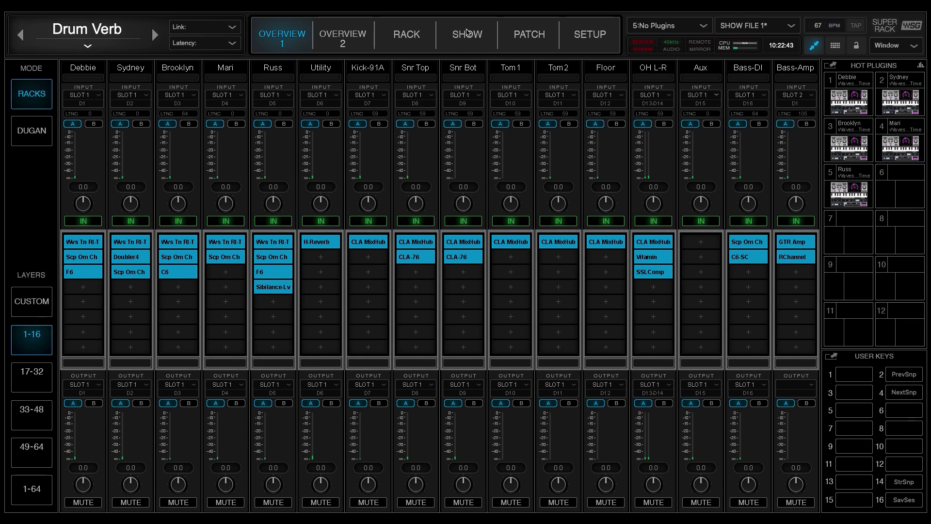
In the show's Recall Safe settings, enable Windows, BPM and Mute, and toggle all parameters at once.
{"action": "left_click", "coordinate": [467, 34]}
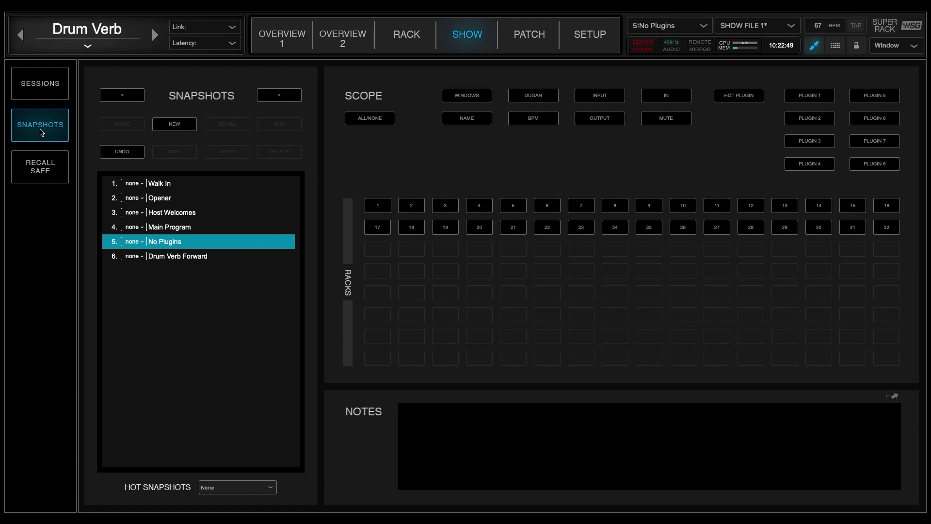
{"action": "left_click", "coordinate": [49, 166]}
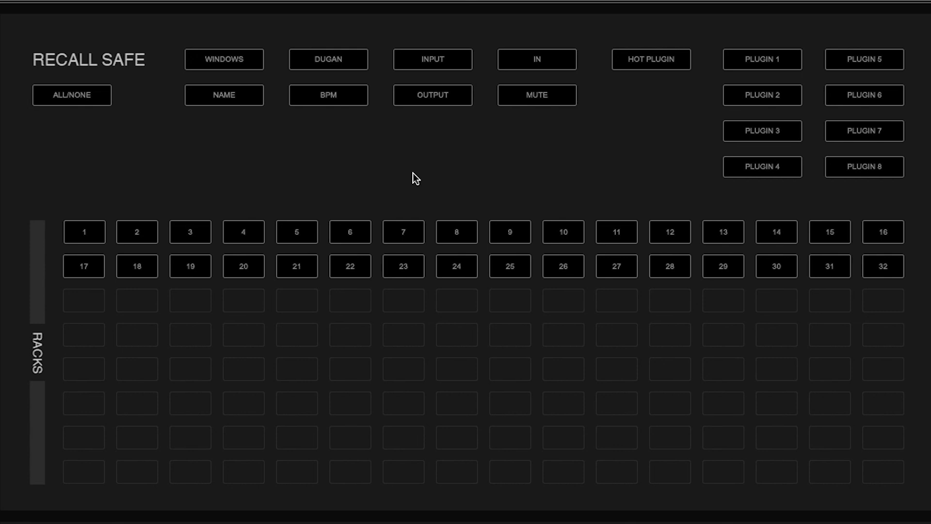
{"action": "left_click", "coordinate": [208, 65]}
{"action": "left_click", "coordinate": [342, 96]}
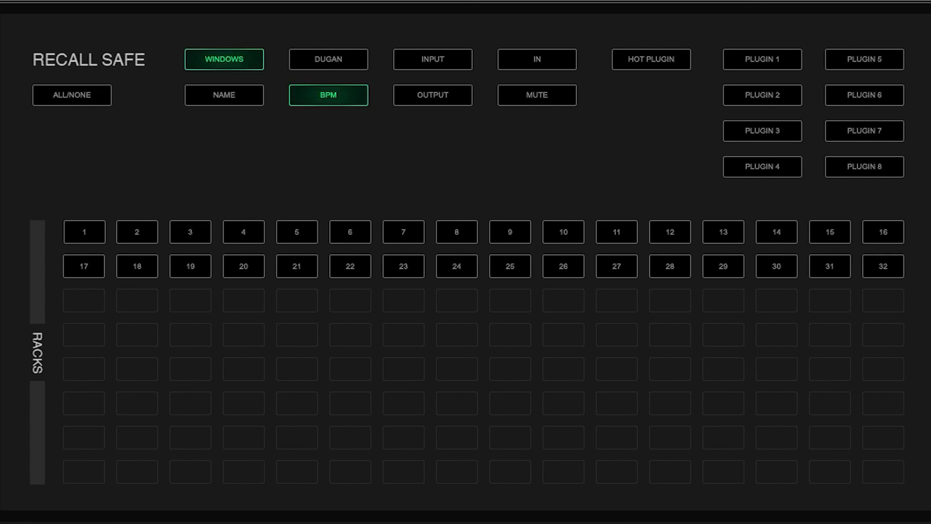
{"action": "left_click", "coordinate": [552, 100]}
{"action": "left_click", "coordinate": [72, 94]}
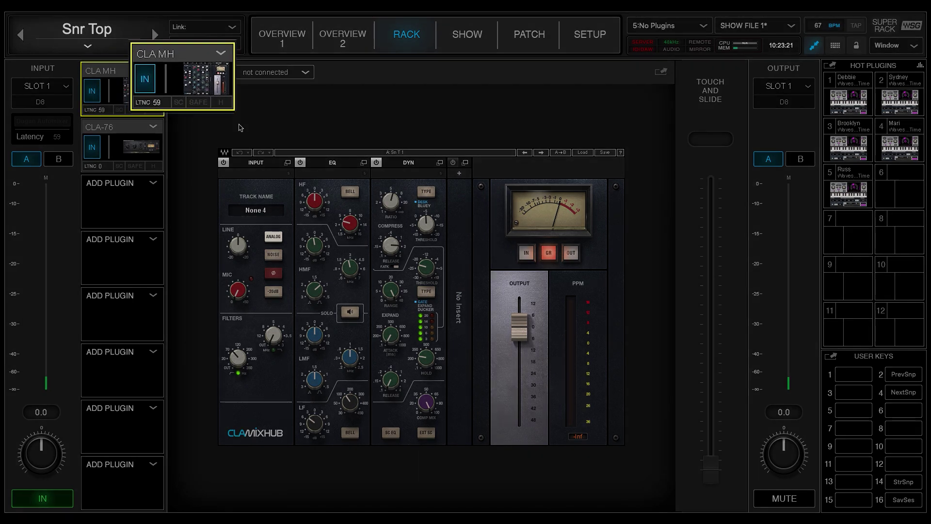
Make the Snr Top rack's CLA MixHub plugin recall-safe and review its plugin options.
{"action": "left_click", "coordinate": [155, 72]}
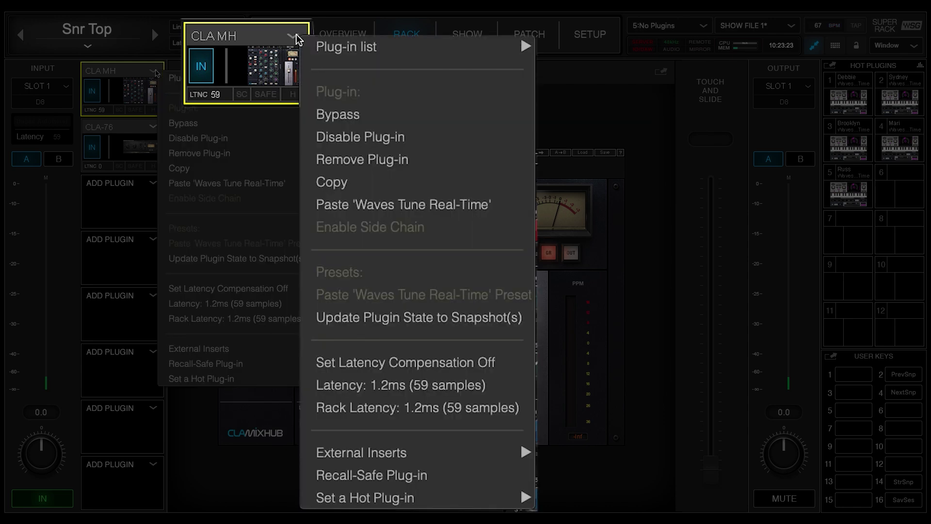
{"action": "left_click", "coordinate": [266, 368]}
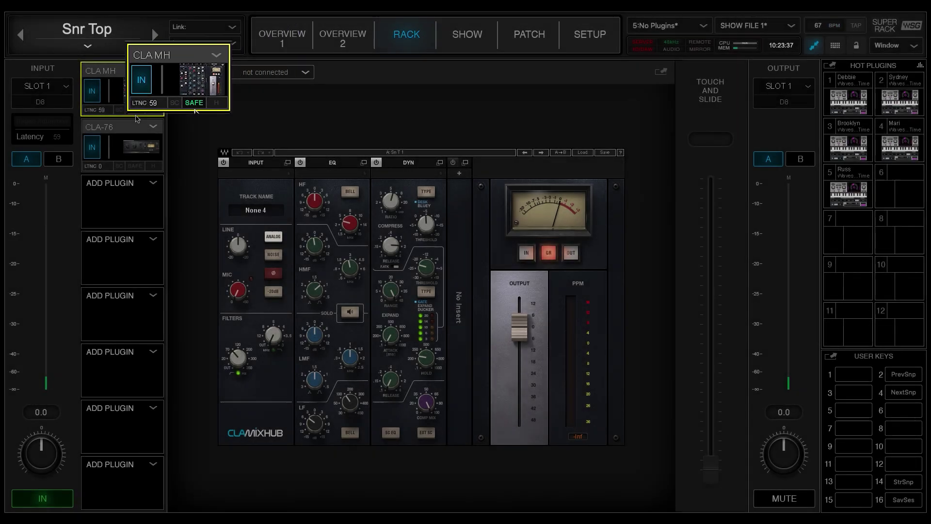
{"action": "right_click", "coordinate": [137, 115]}
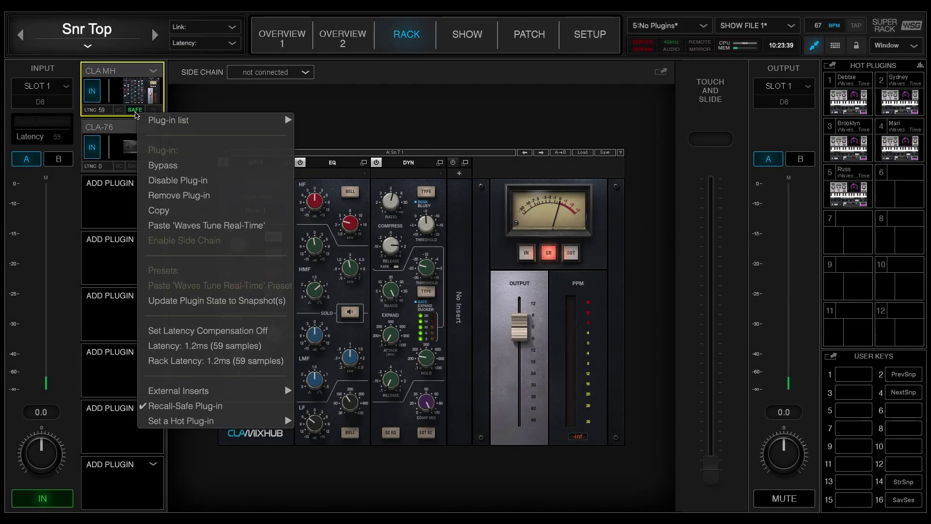
{"action": "key", "text": "Escape"}
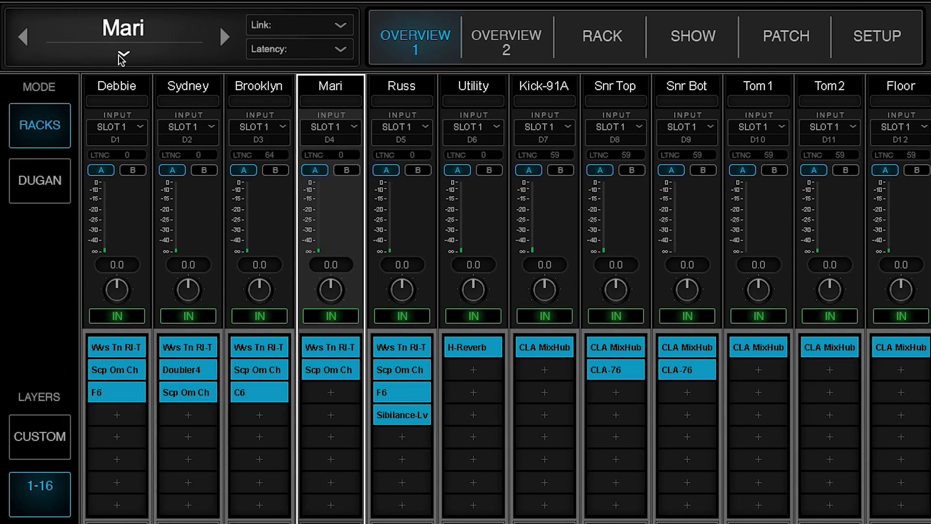
Set the entire rack selected on input D4 to recall-safe.
{"action": "left_click", "coordinate": [123, 54]}
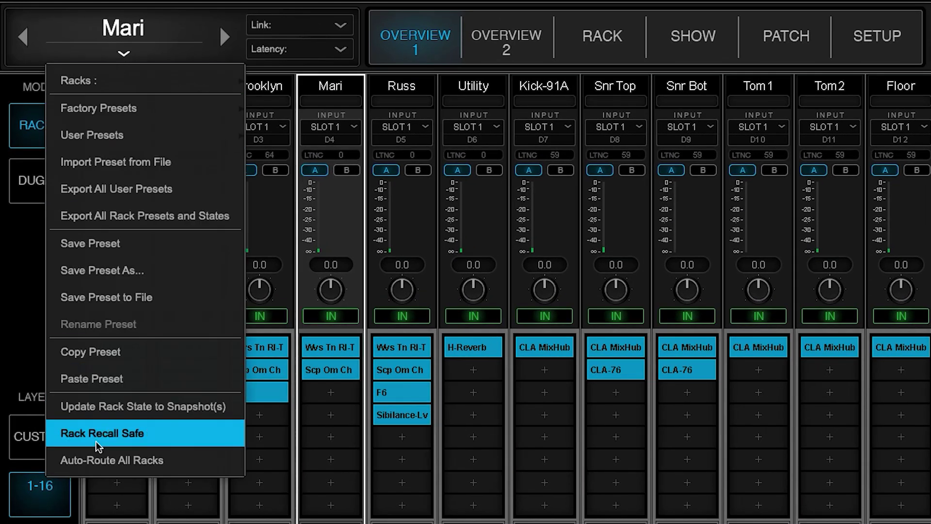
{"action": "left_click", "coordinate": [170, 434]}
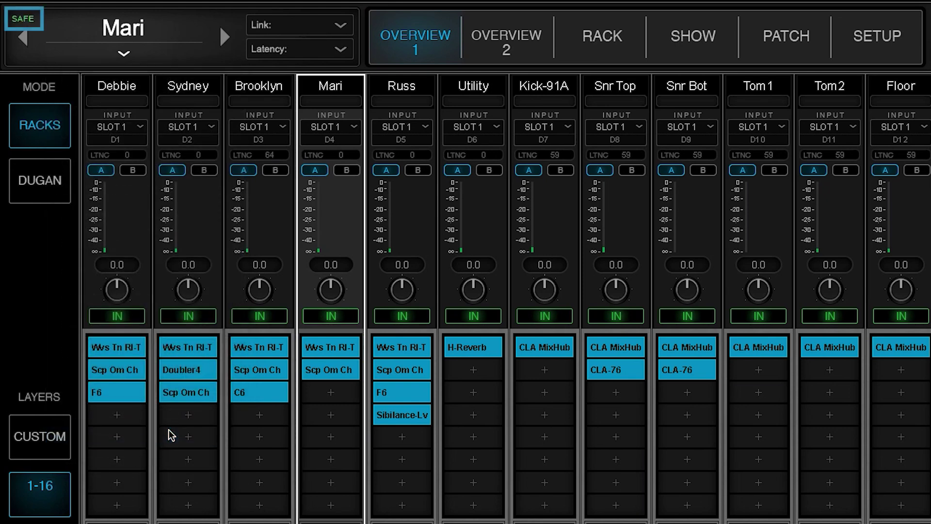